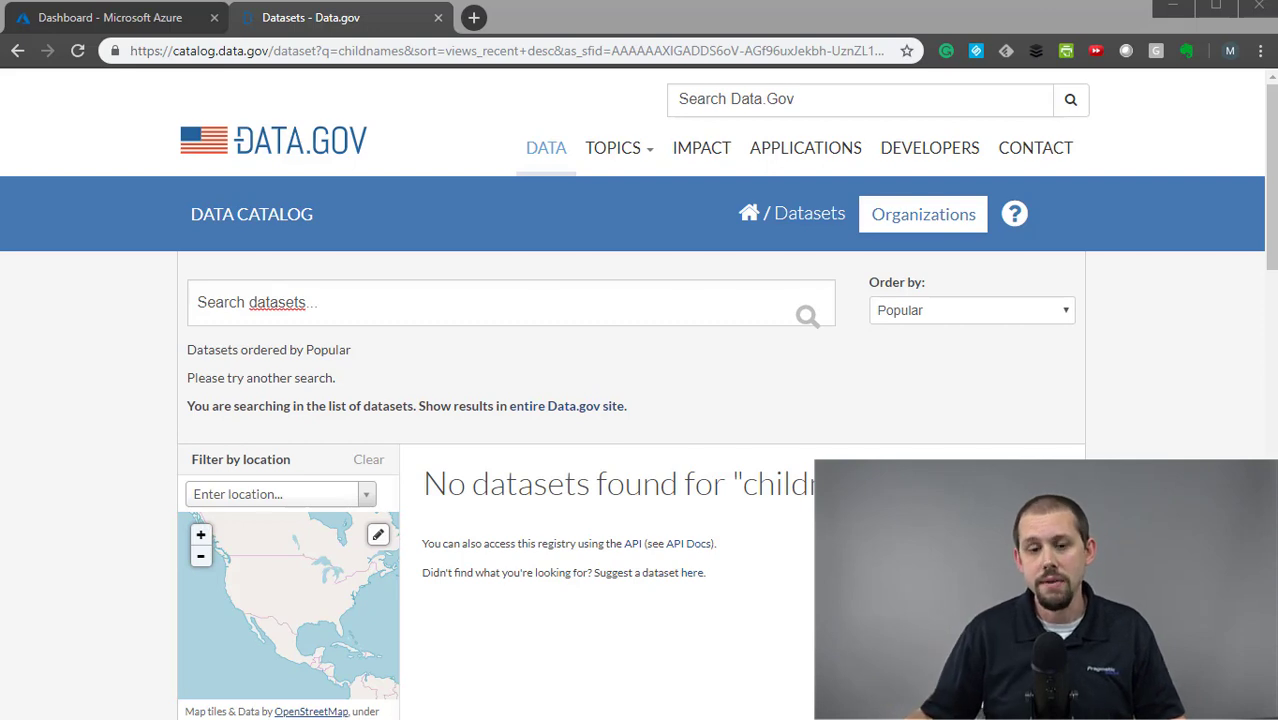
Search Data.gov datasets for 'namesbystate'.
left_click(340, 305)
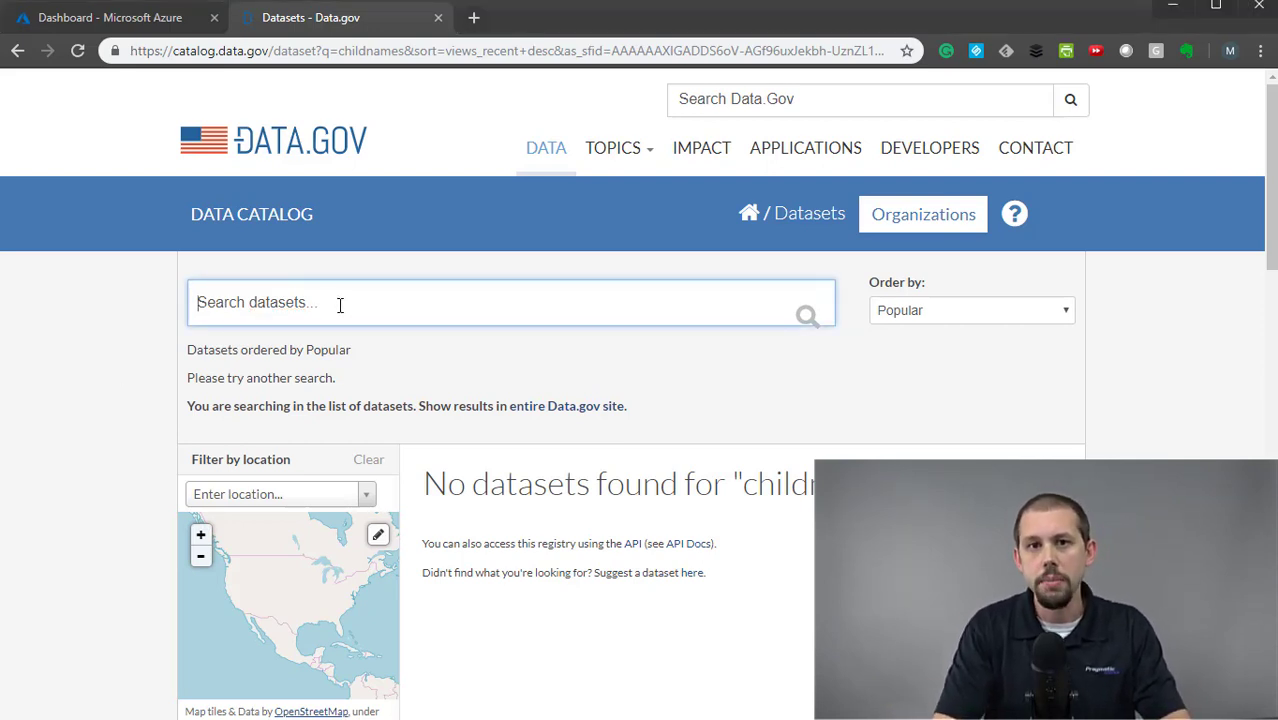
type("namesbystate")
key("Return")
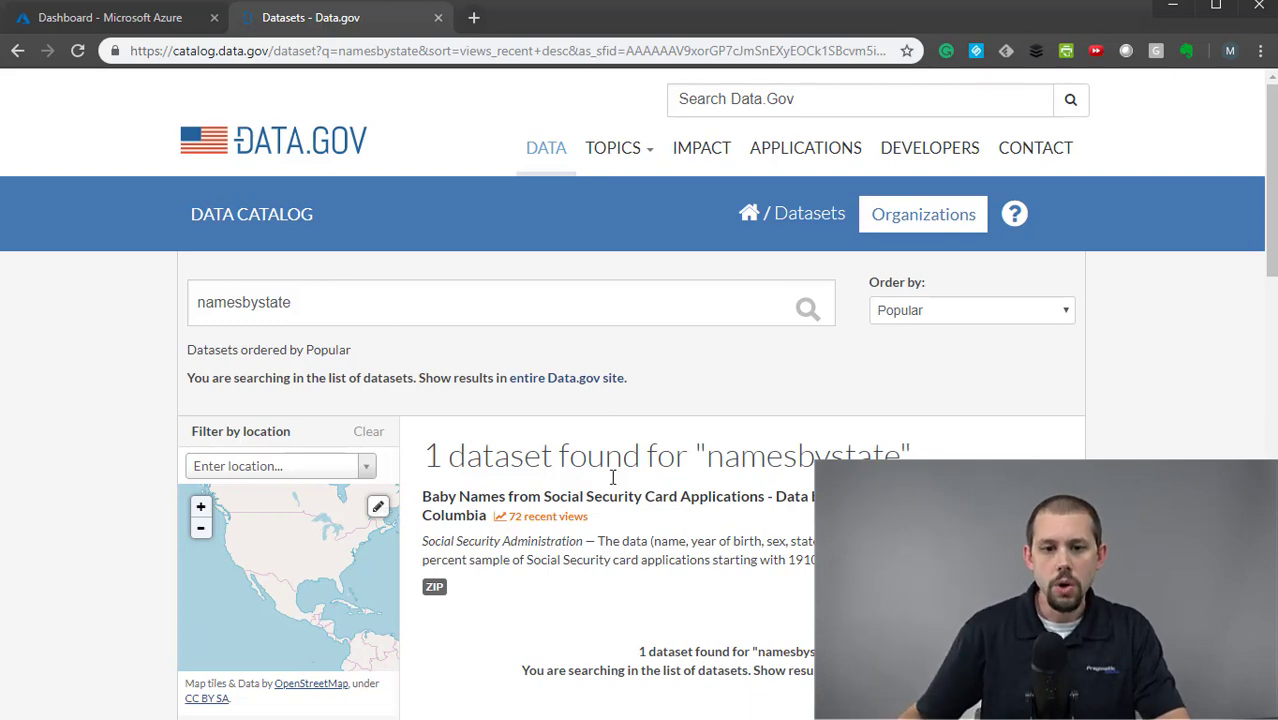
Open the Baby Names dataset page and inspect the namesbystate.zip download link's options.
left_click(600, 508)
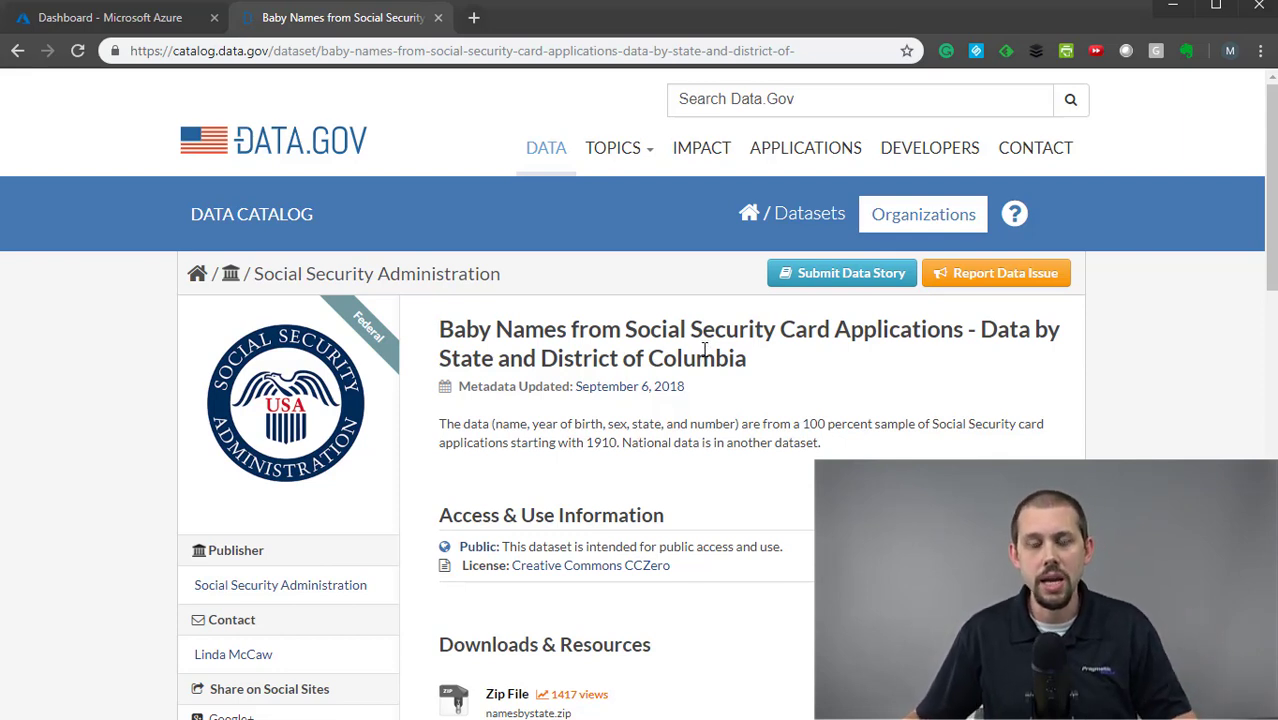
scroll(707, 354, "down", 3)
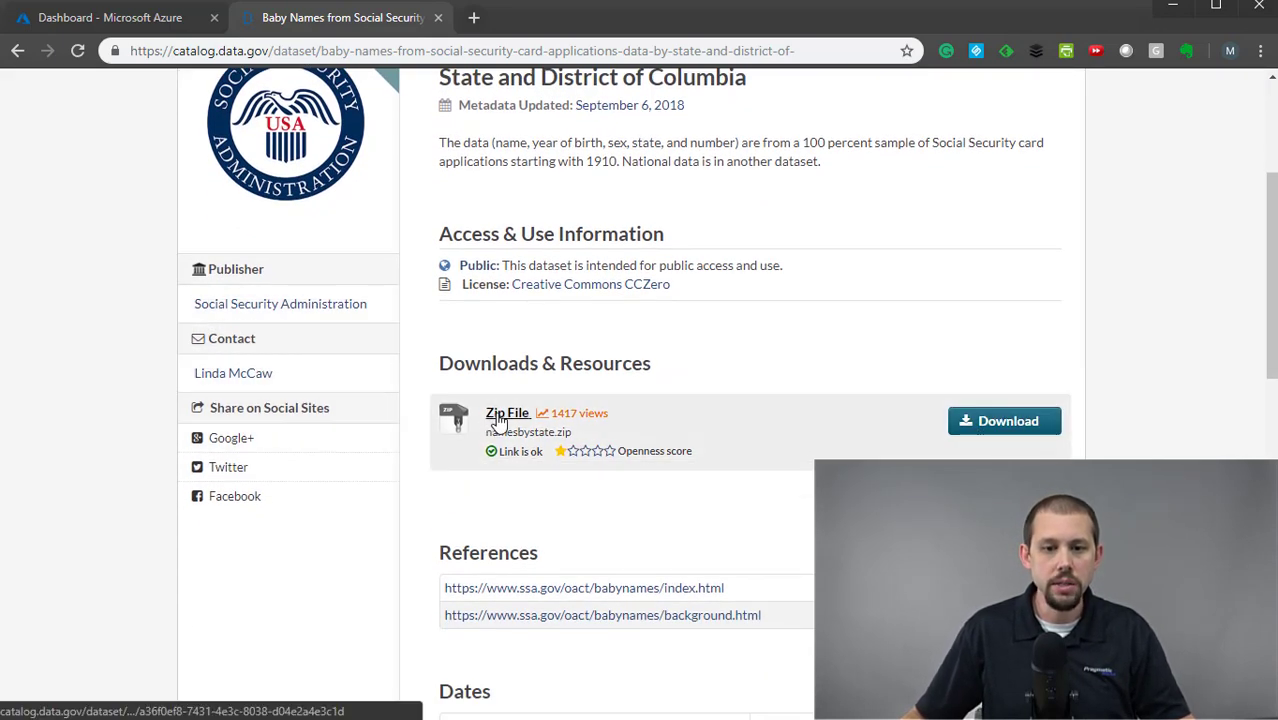
right_click(1012, 436)
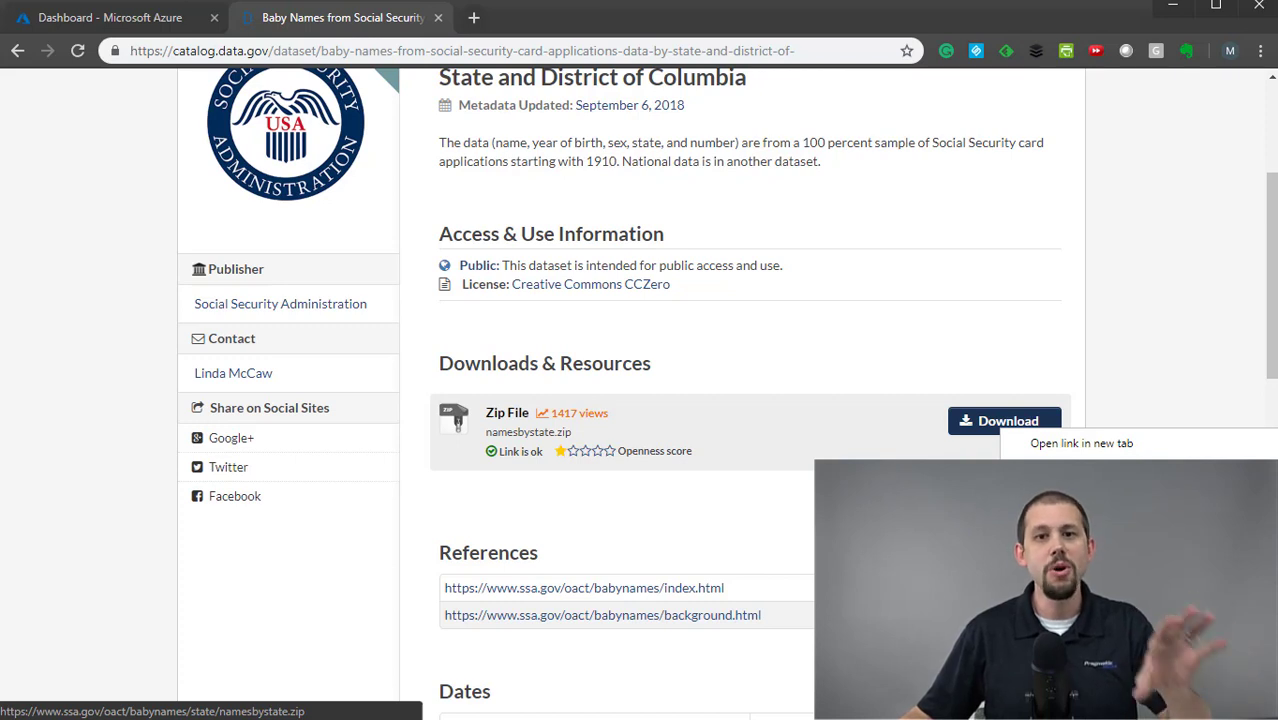
left_click(807, 555)
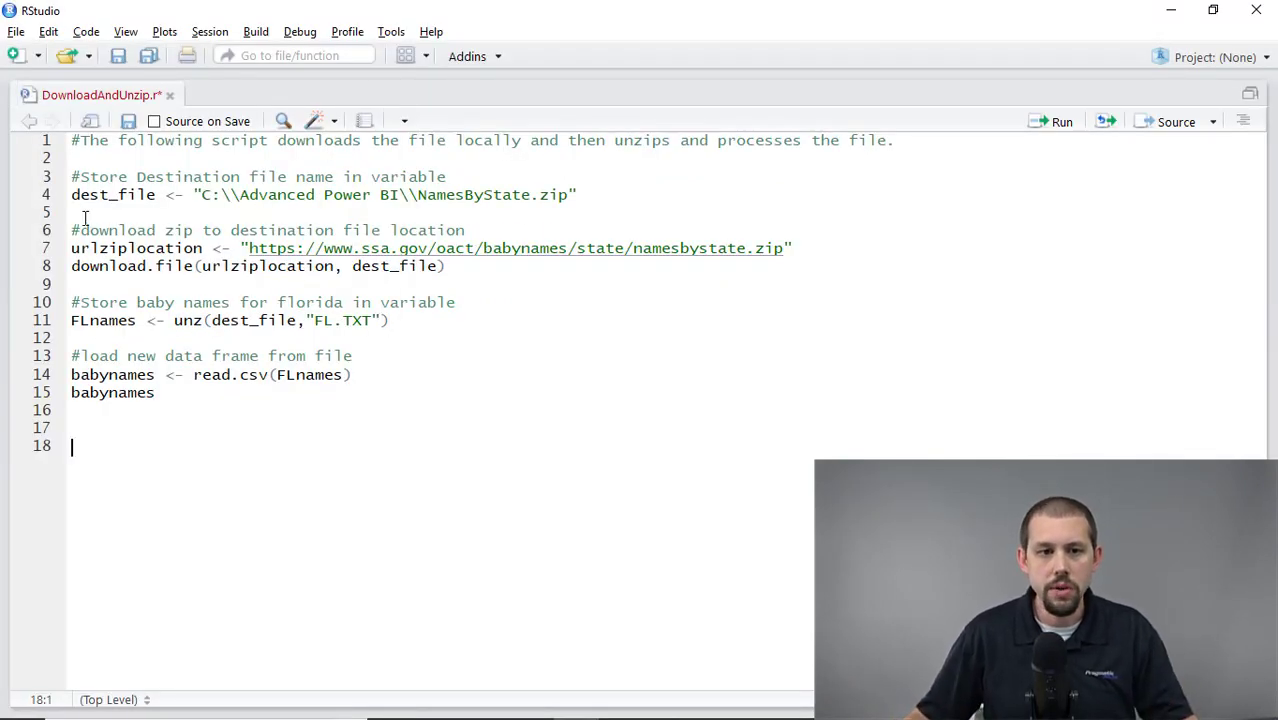
left_click(120, 248)
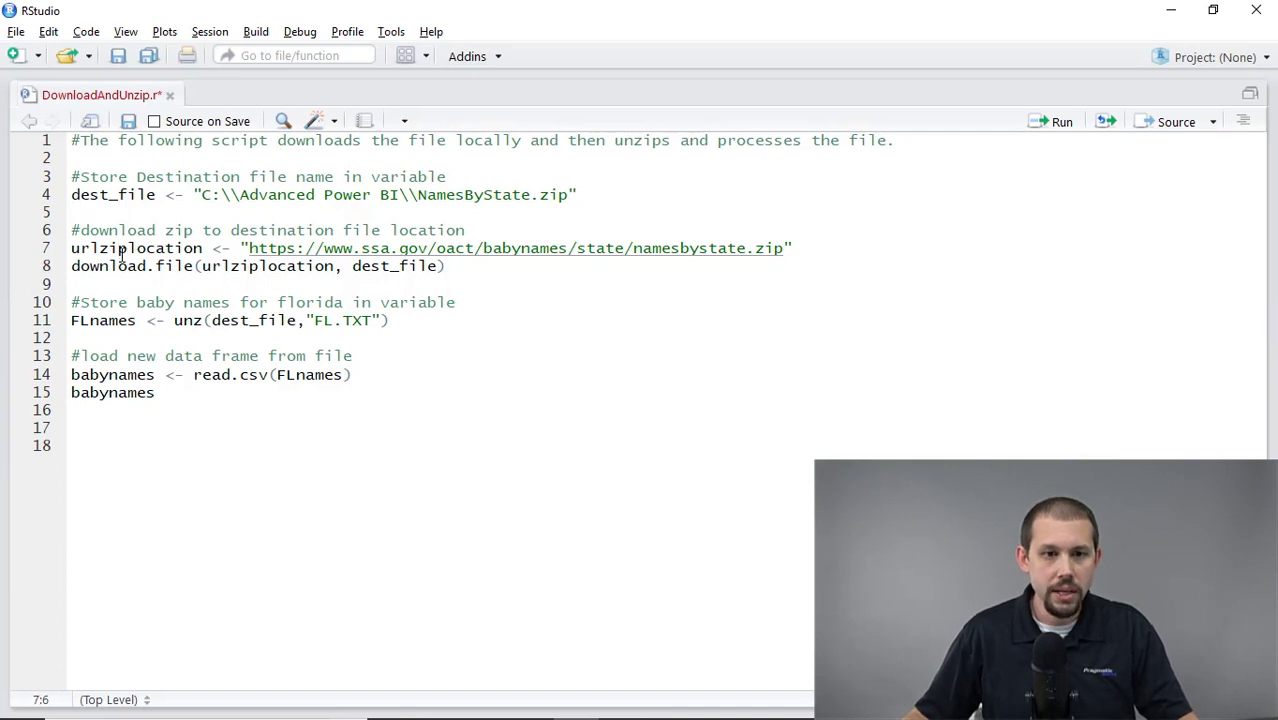
left_click_drag(72, 195, 165, 195)
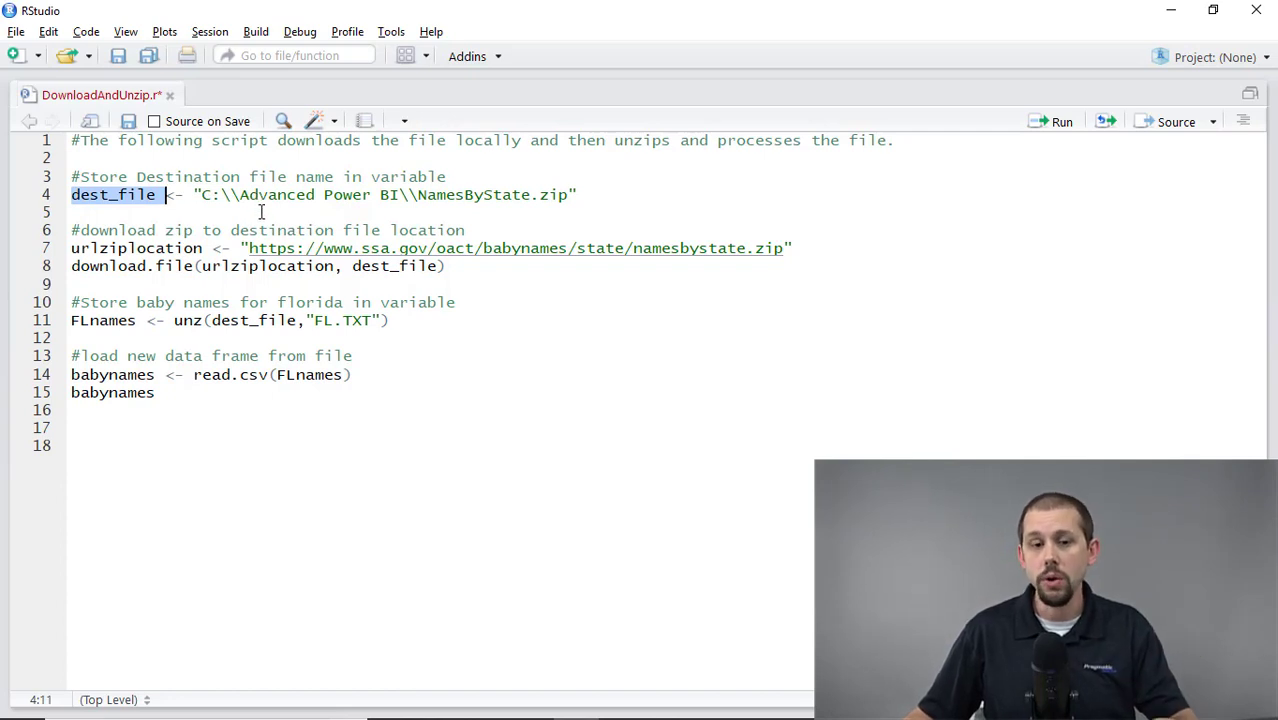
left_click_drag(194, 195, 268, 195)
left_click_drag(473, 176, 593, 196)
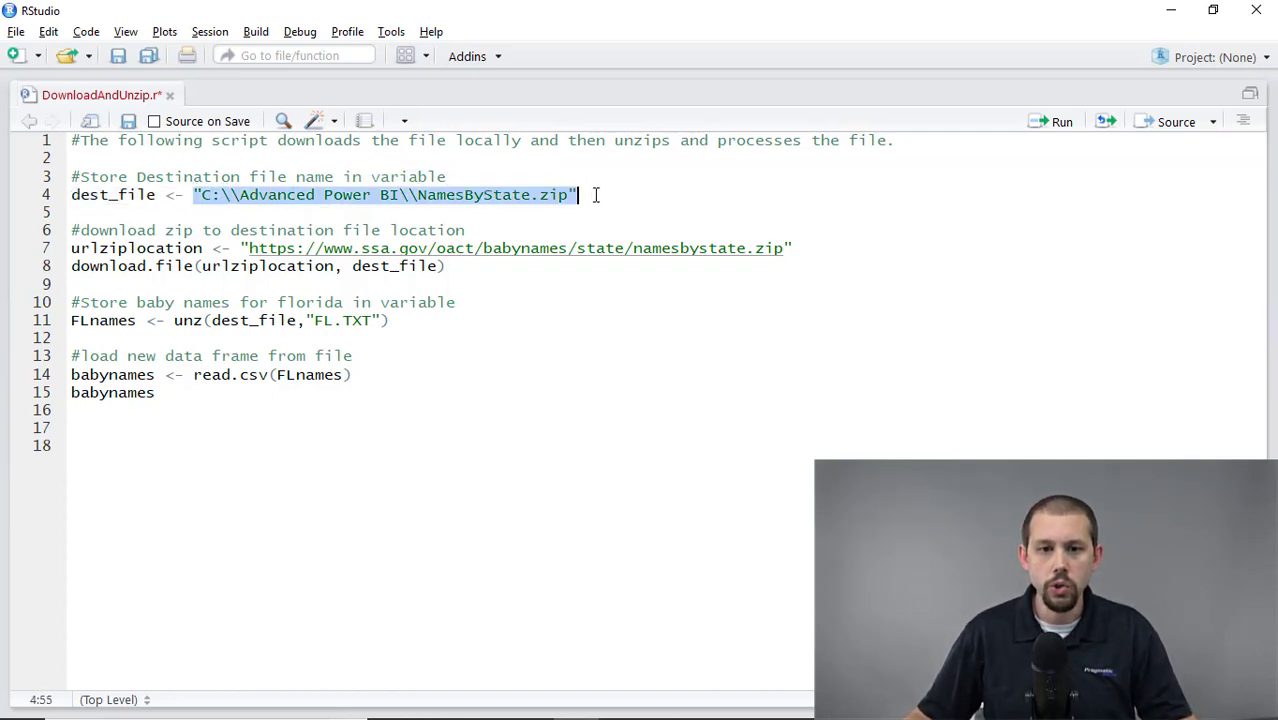
left_click_drag(74, 248, 203, 252)
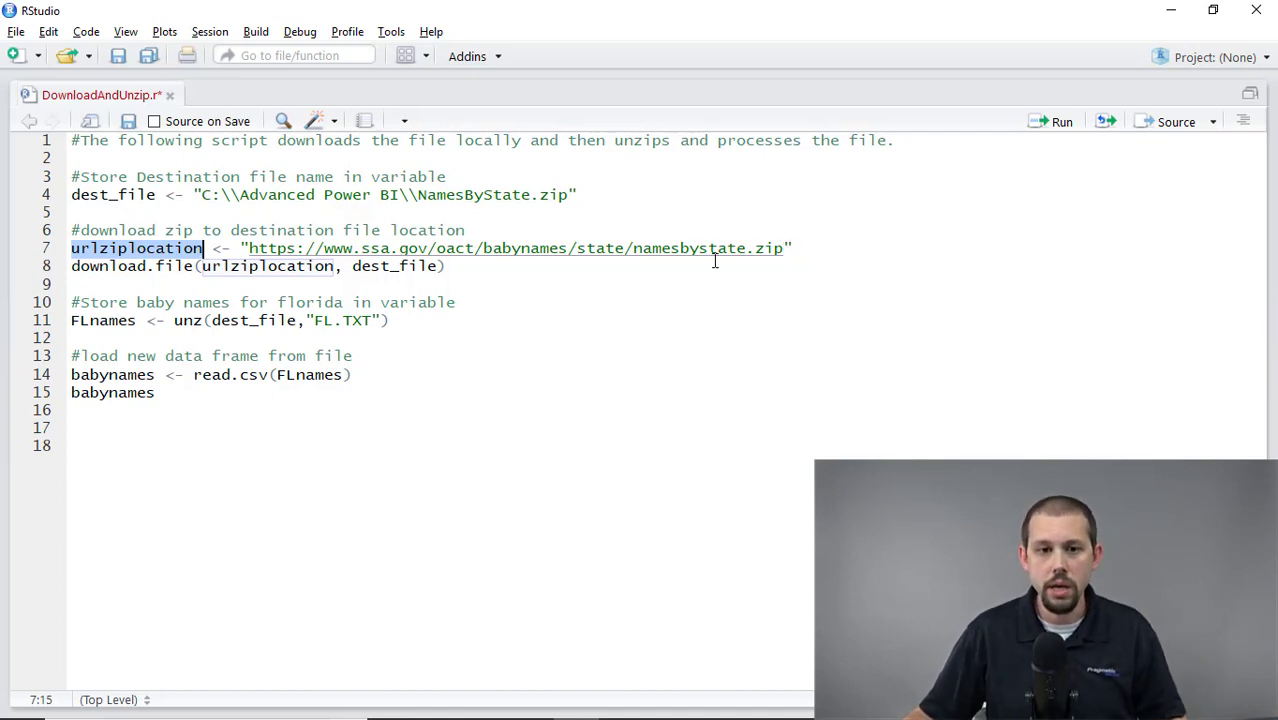
left_click(108, 303)
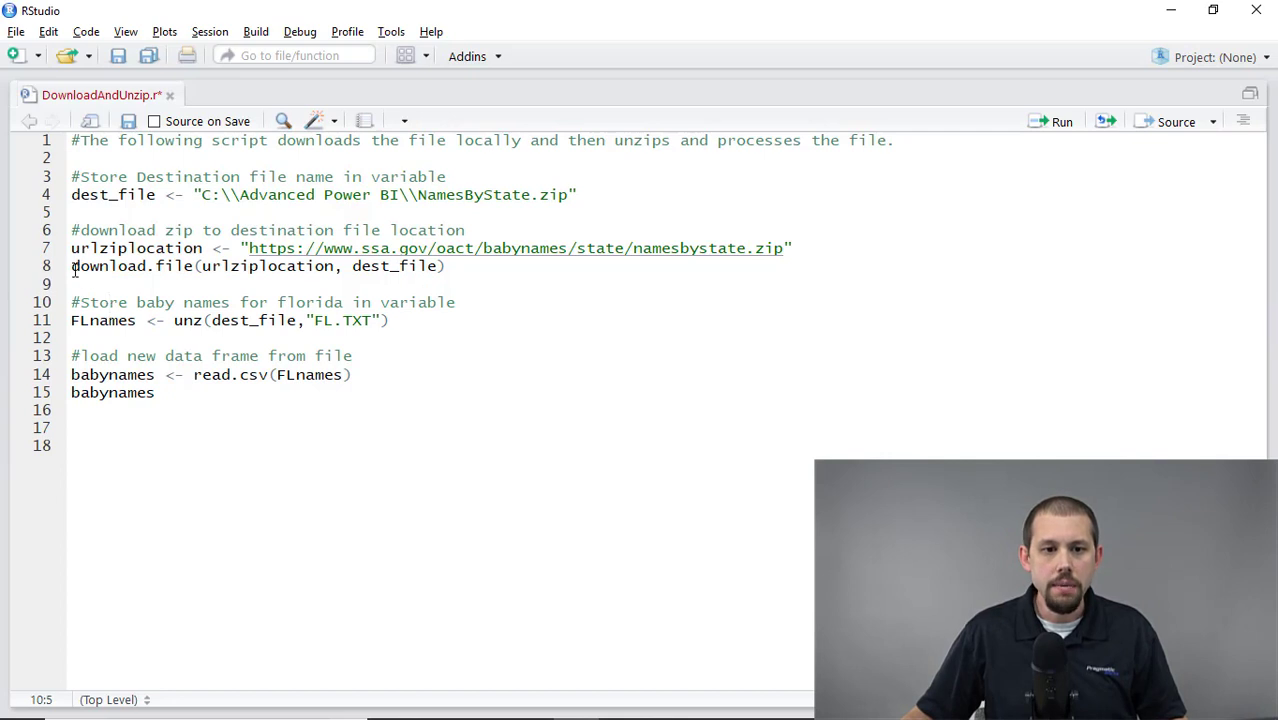
left_click_drag(71, 266, 202, 266)
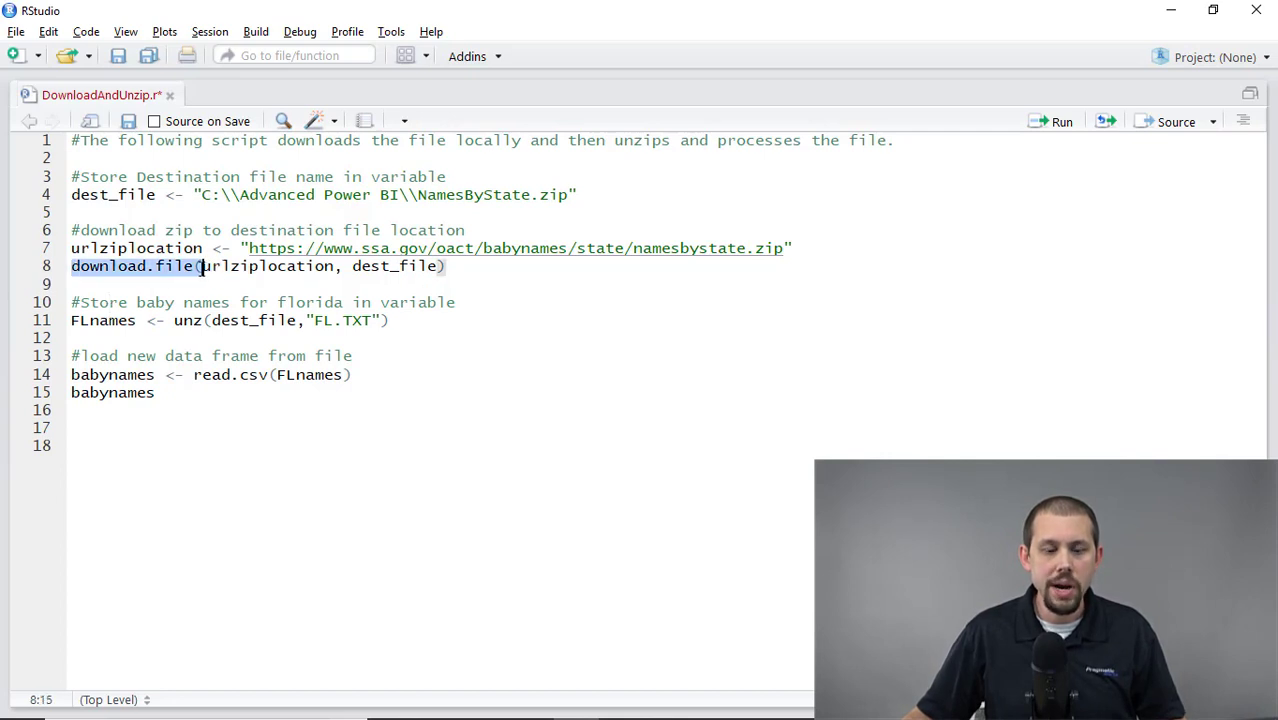
left_click(199, 340)
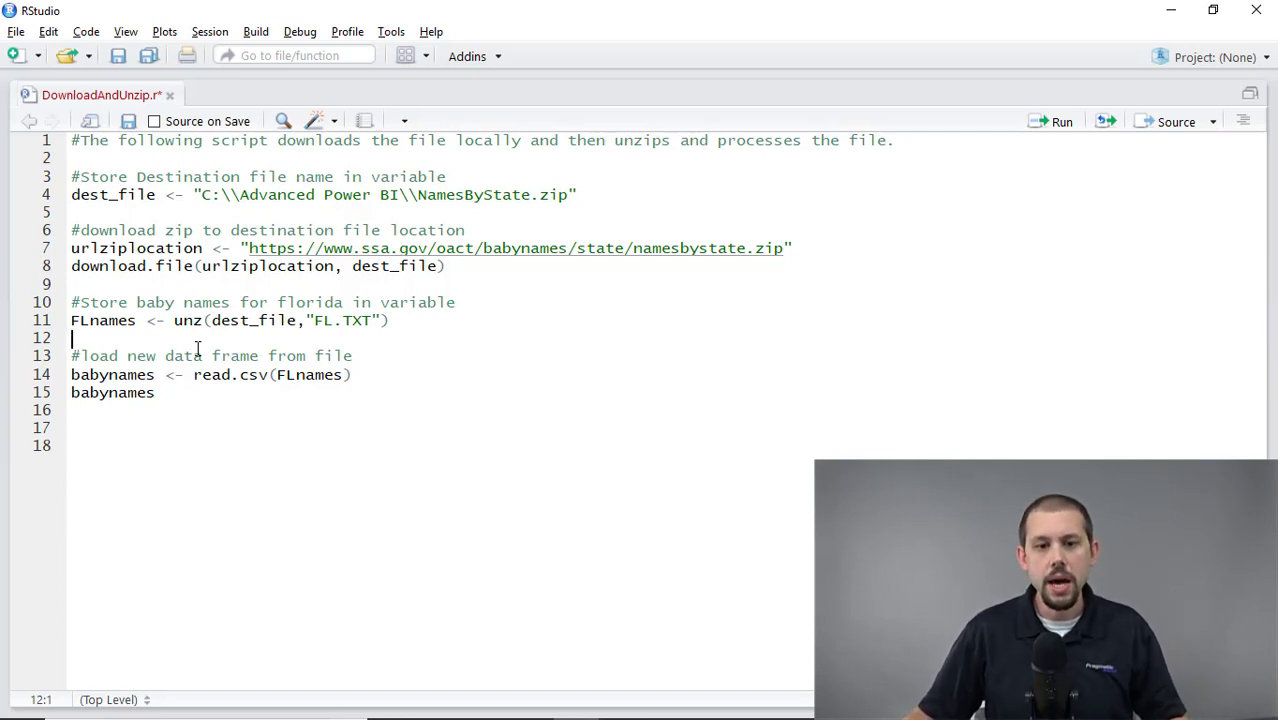
Review the download.file call on line 8 and the unz and dest_file parts of line 11.
left_click_drag(71, 266, 350, 284)
left_click(176, 321)
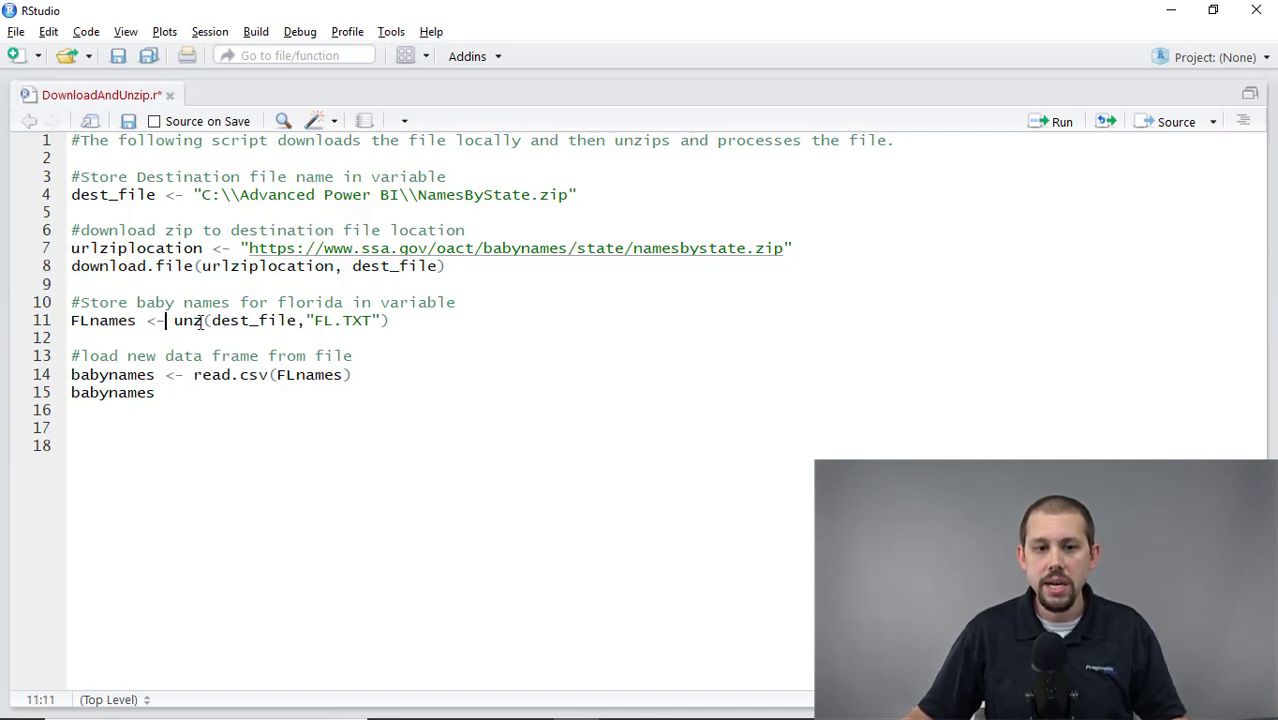
left_click_drag(206, 321, 211, 321)
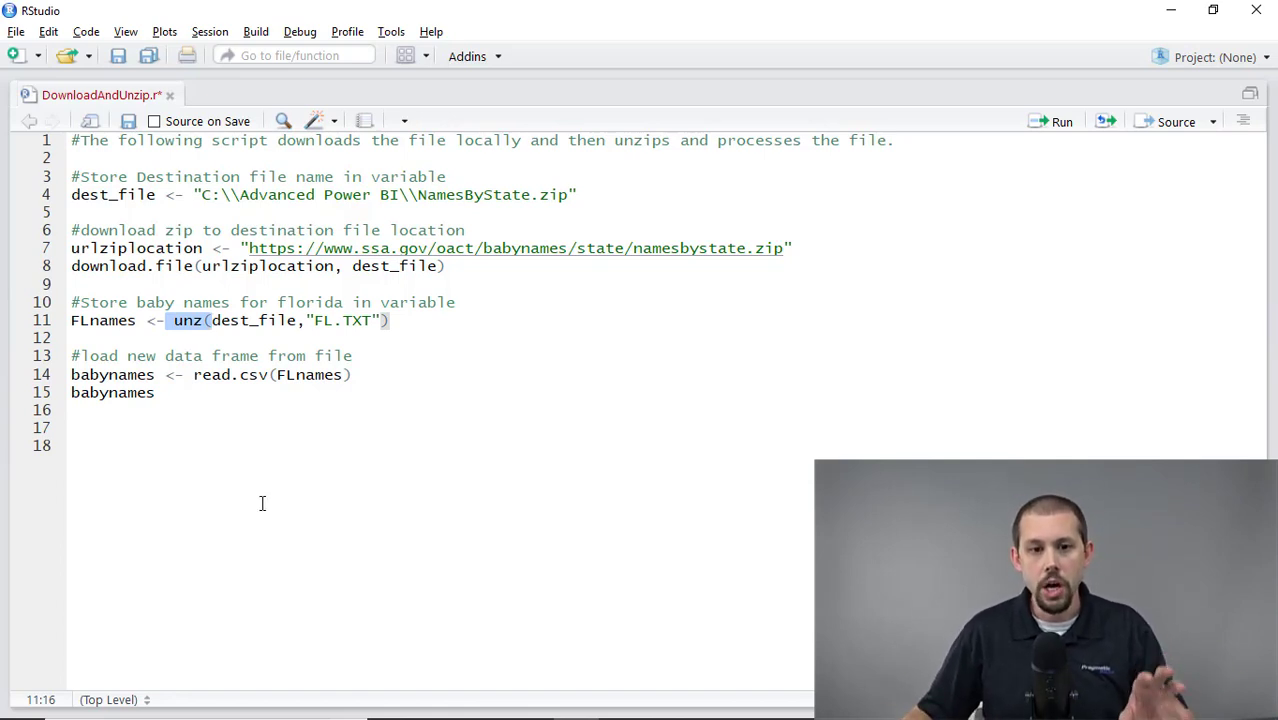
left_click(211, 321)
left_click_drag(211, 321, 297, 321)
left_click(376, 266)
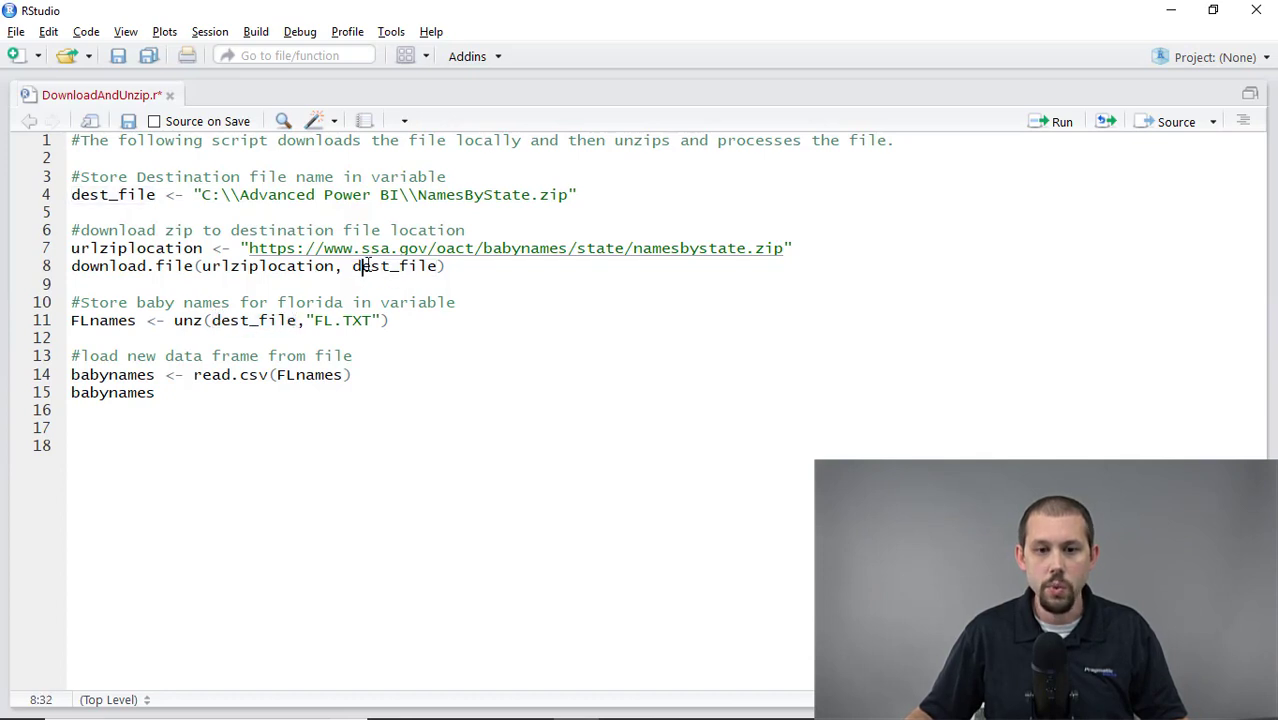
left_click_drag(376, 265, 417, 266)
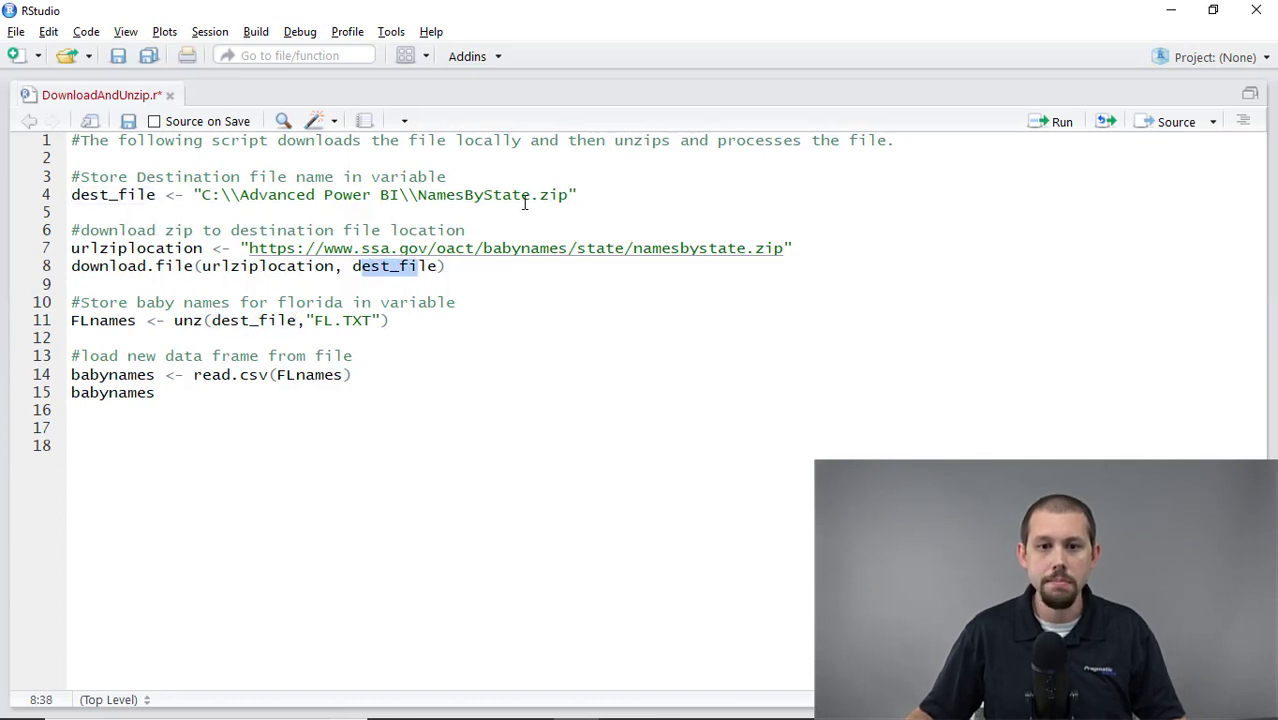
left_click(247, 302)
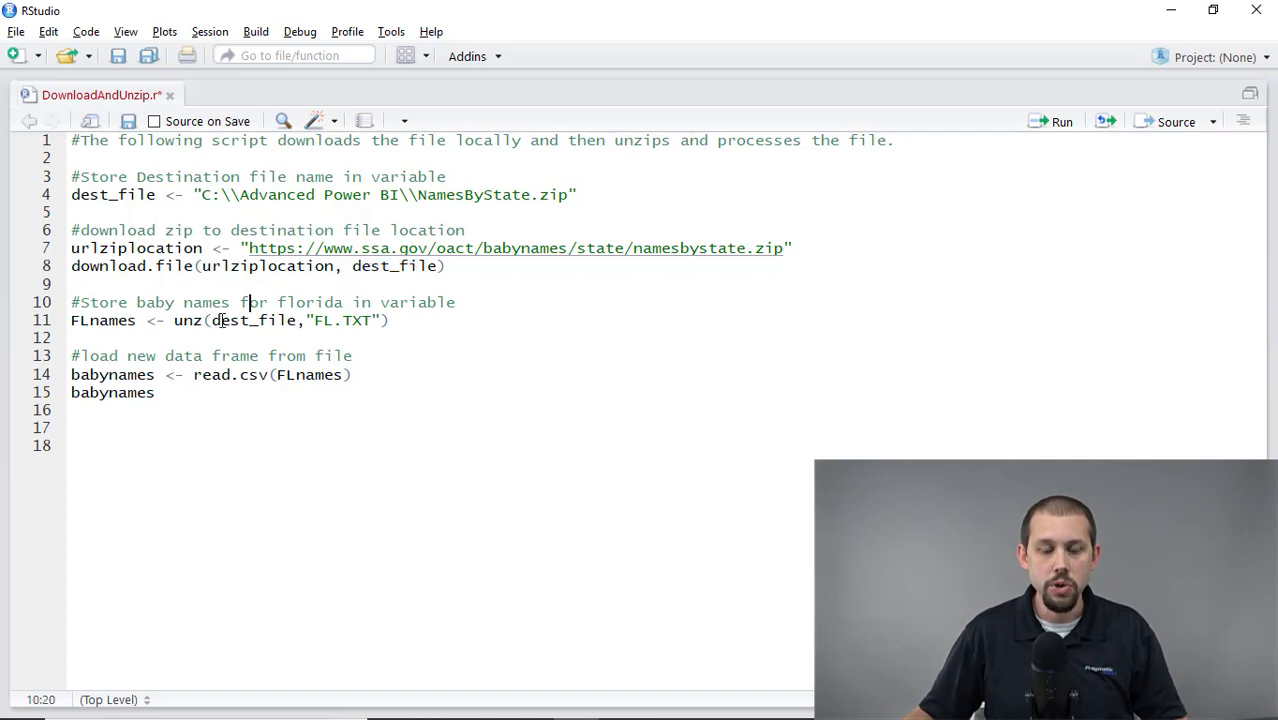
left_click_drag(214, 321, 297, 321)
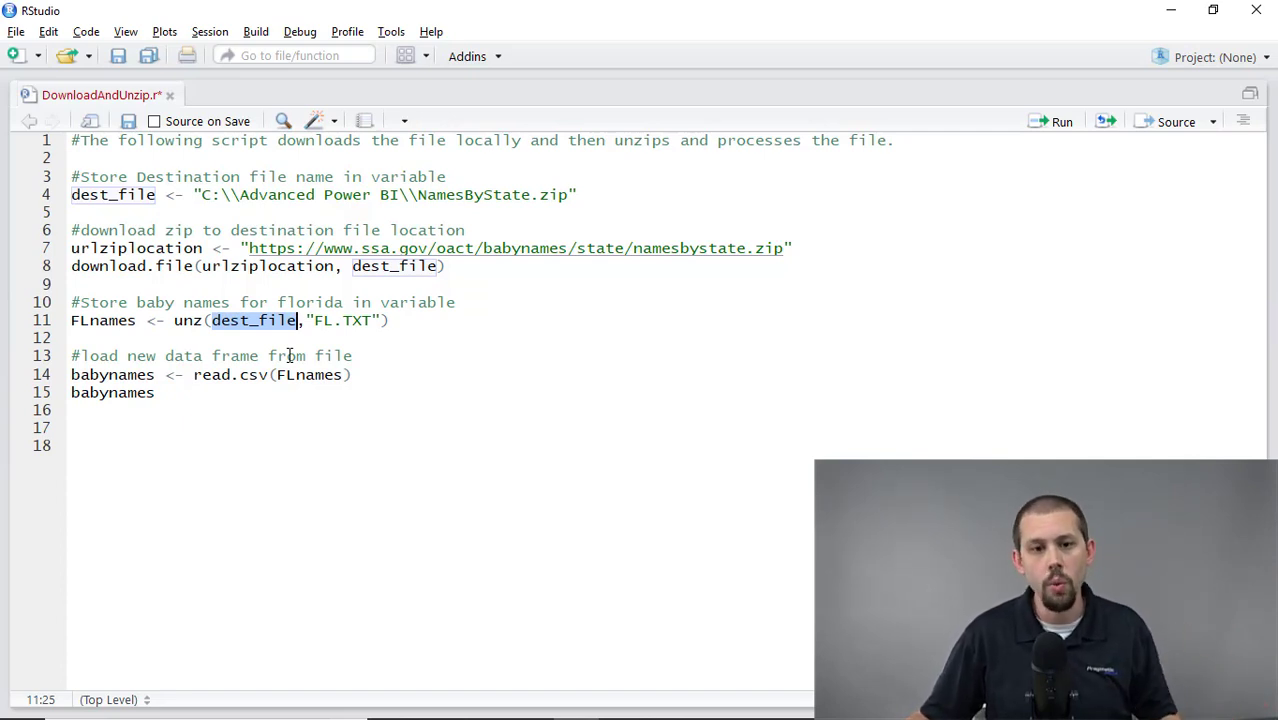
left_click(200, 338)
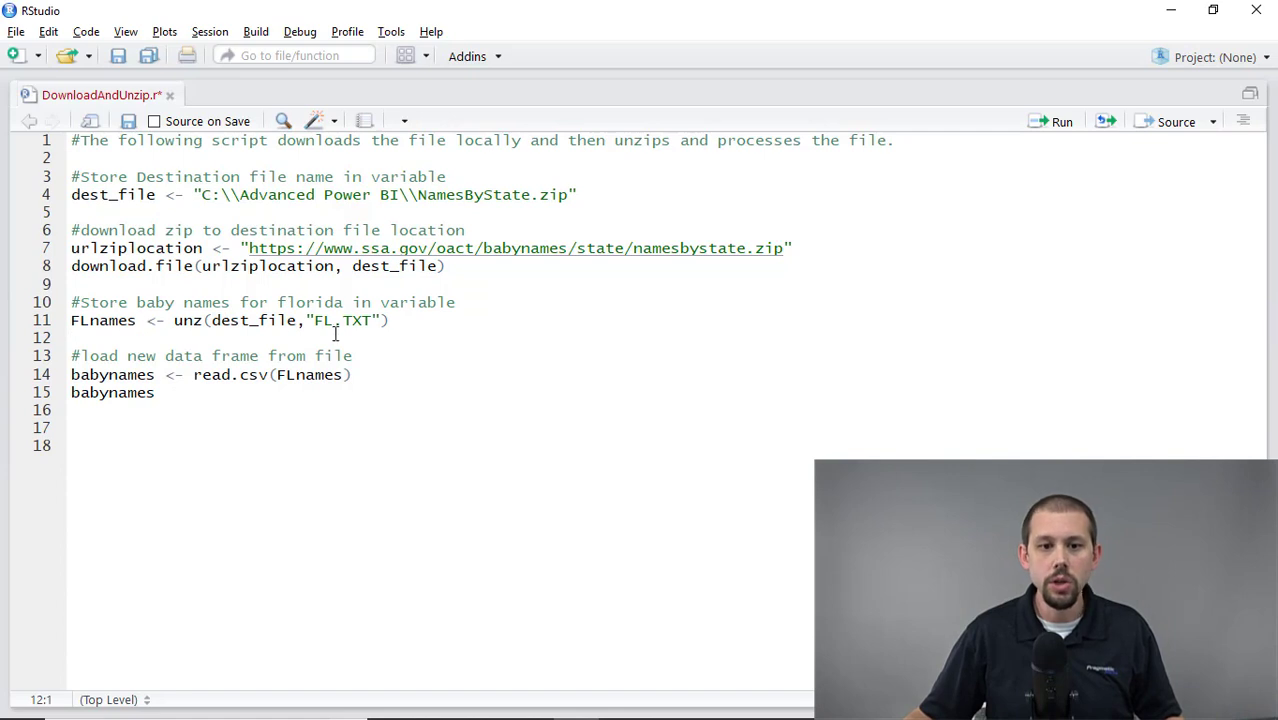
Review FLnames, read.csv and babynames, then select the script from line 15 up to line 1.
left_click_drag(137, 321, 70, 321)
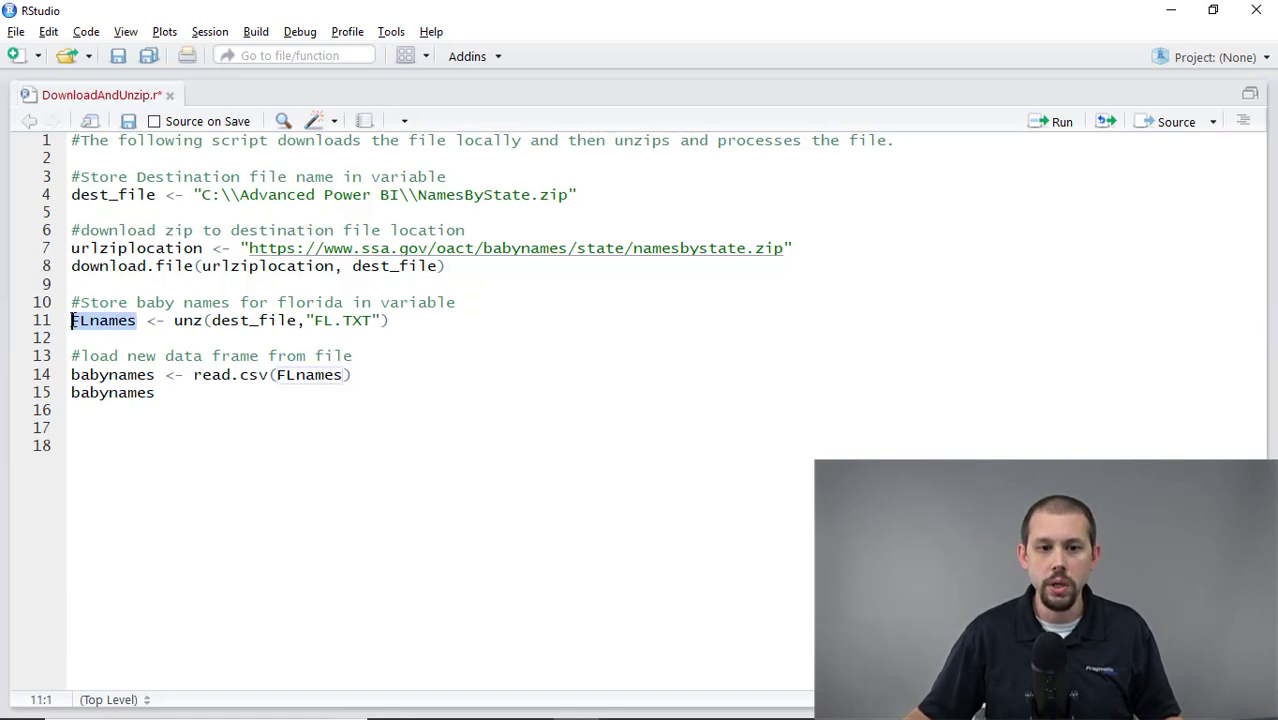
left_click(90, 374)
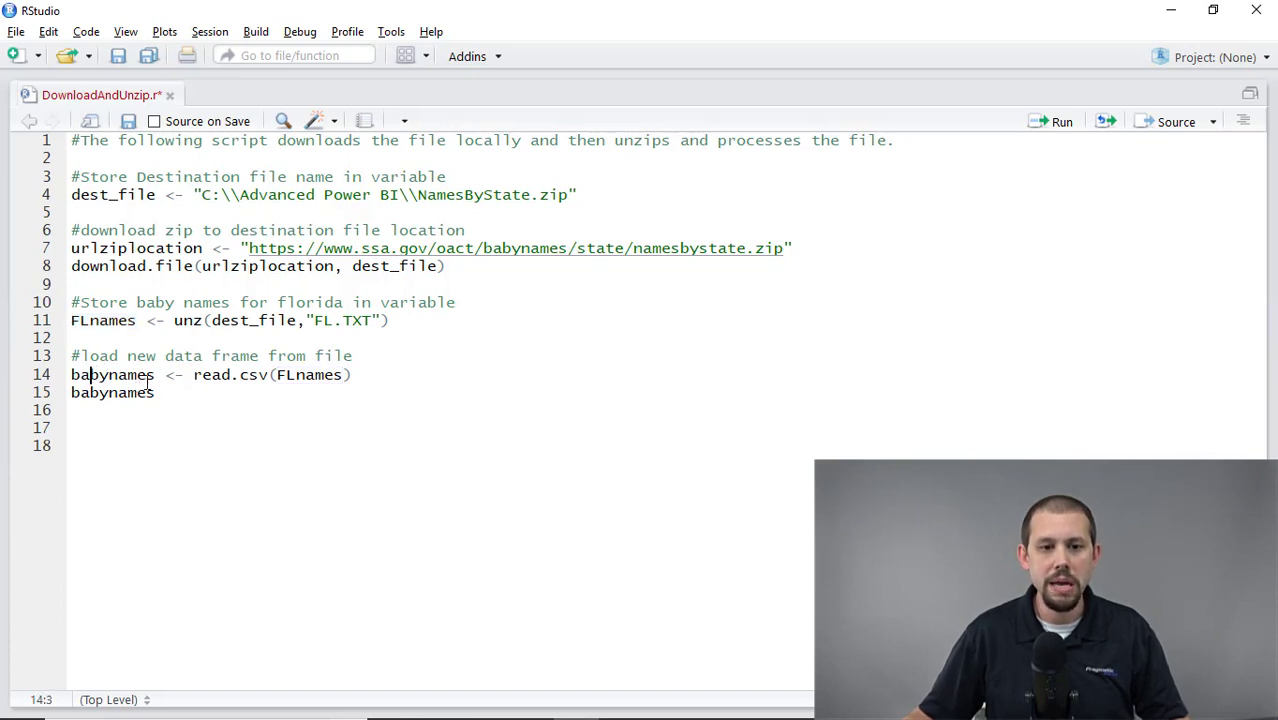
left_click_drag(193, 376, 288, 375)
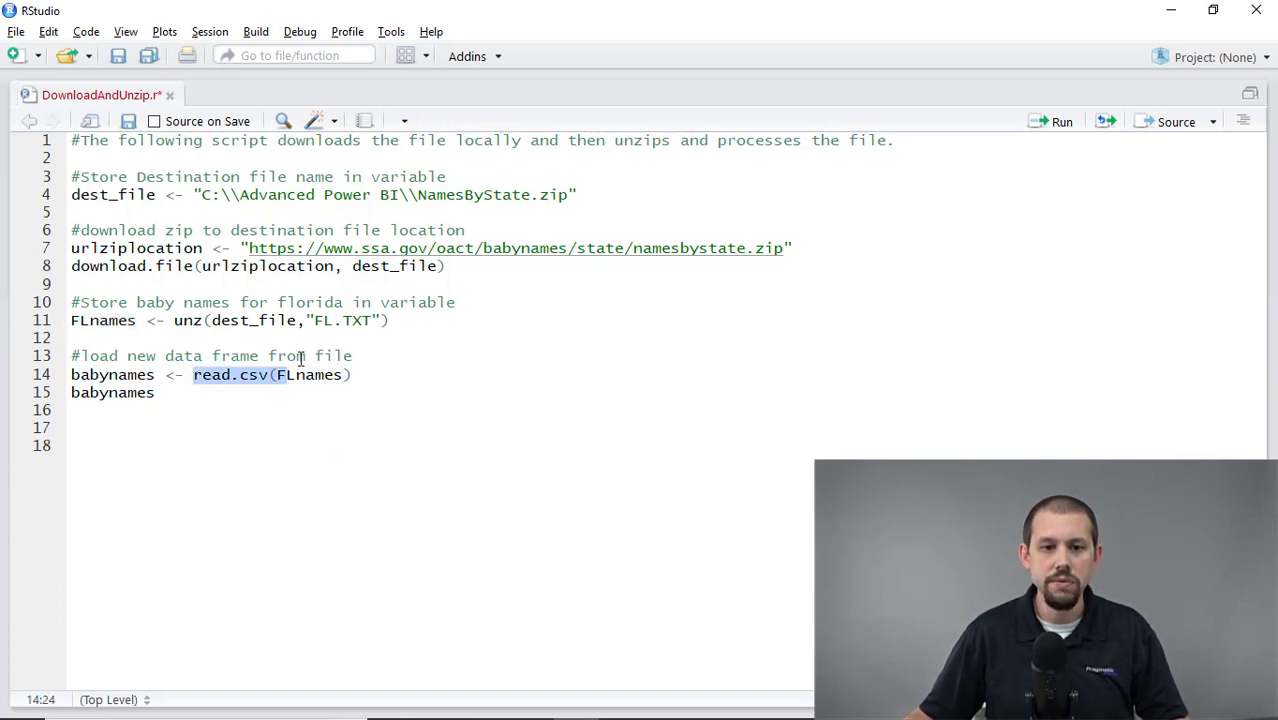
left_click(297, 377)
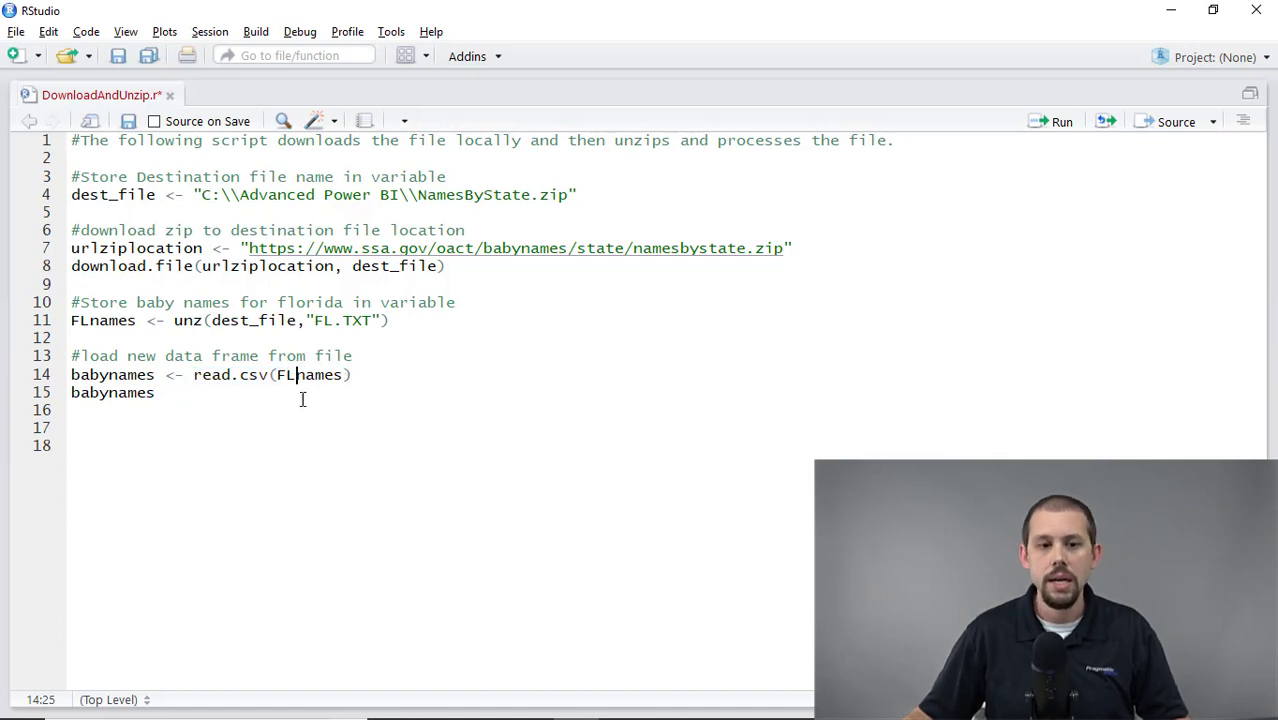
left_click_drag(154, 402, 8, 380)
left_click(145, 416)
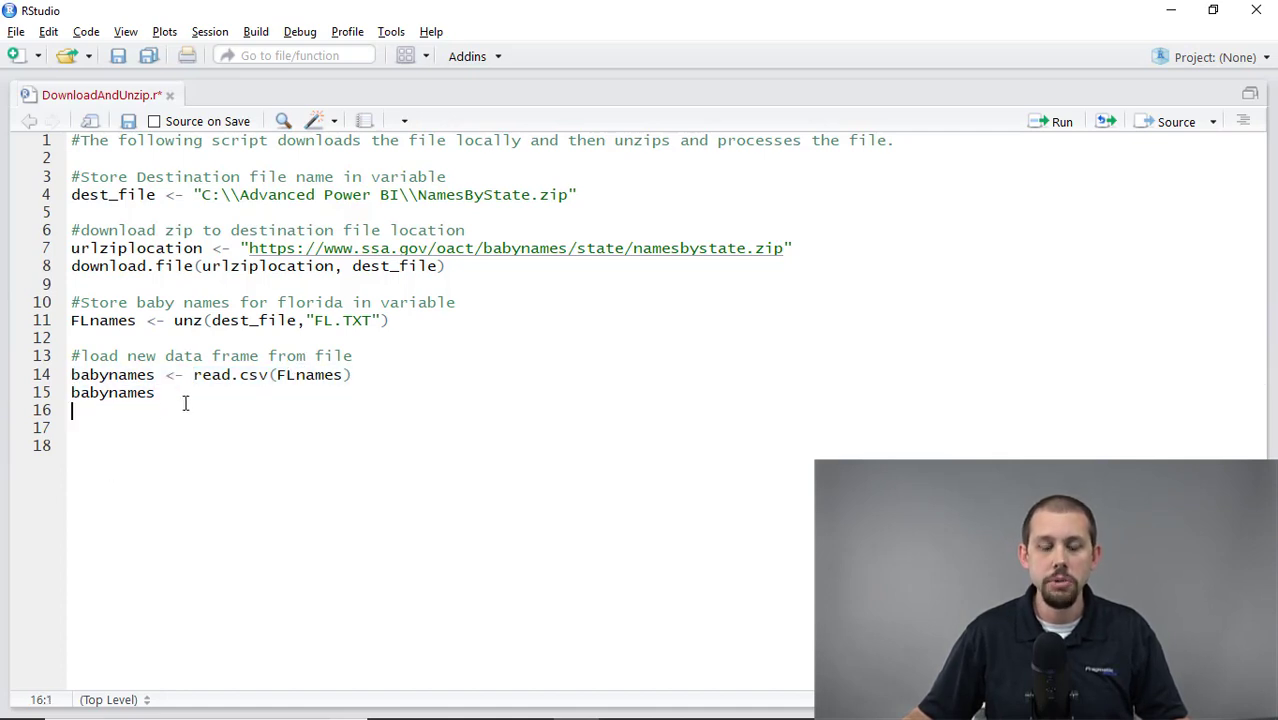
left_click_drag(180, 403, 80, 394)
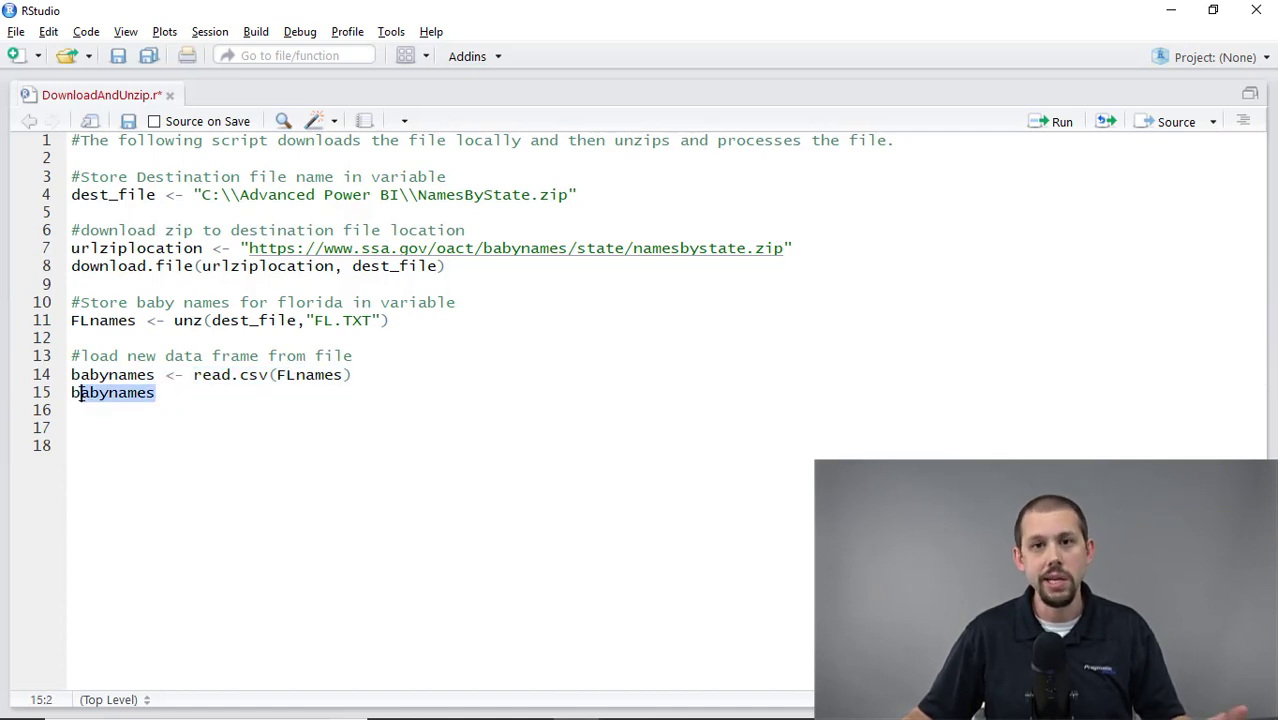
left_click(143, 395)
left_click_drag(194, 398, 38, 140)
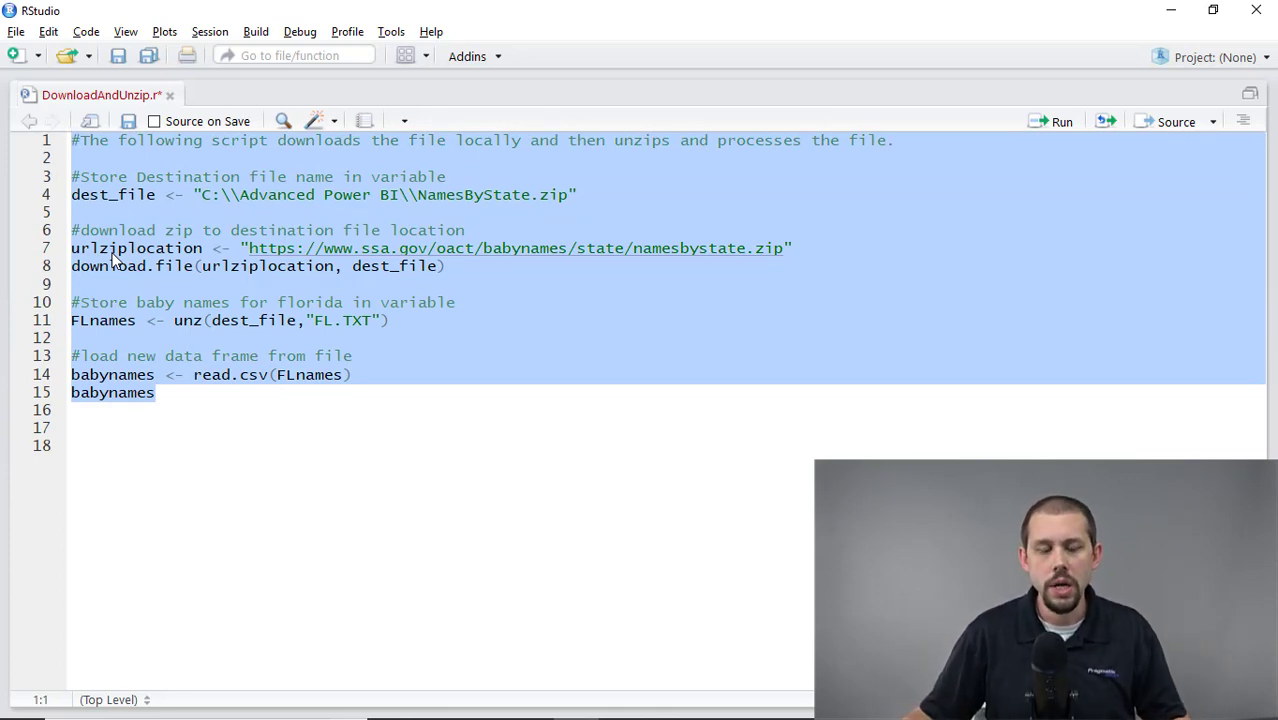
Run the selected script and maximize the console to view the printed Florida babynames output.
left_click(1058, 132)
double_click(432, 440)
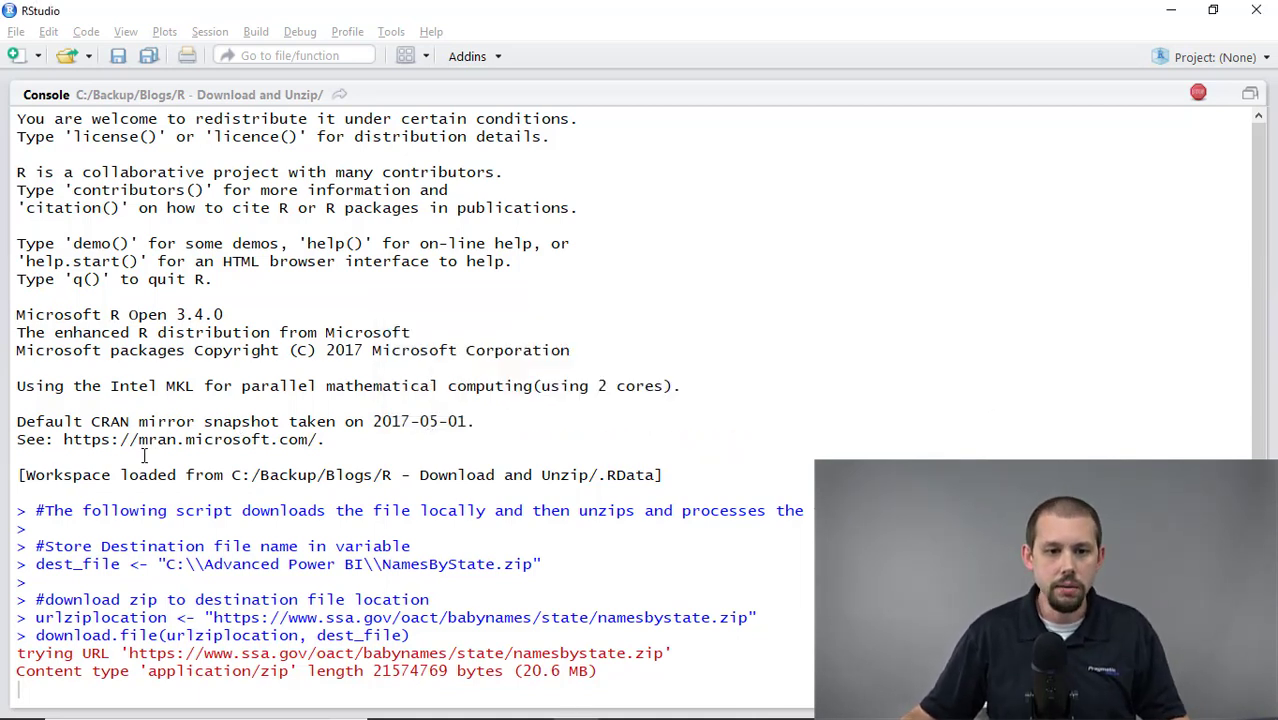
scroll(176, 468, "up", 2)
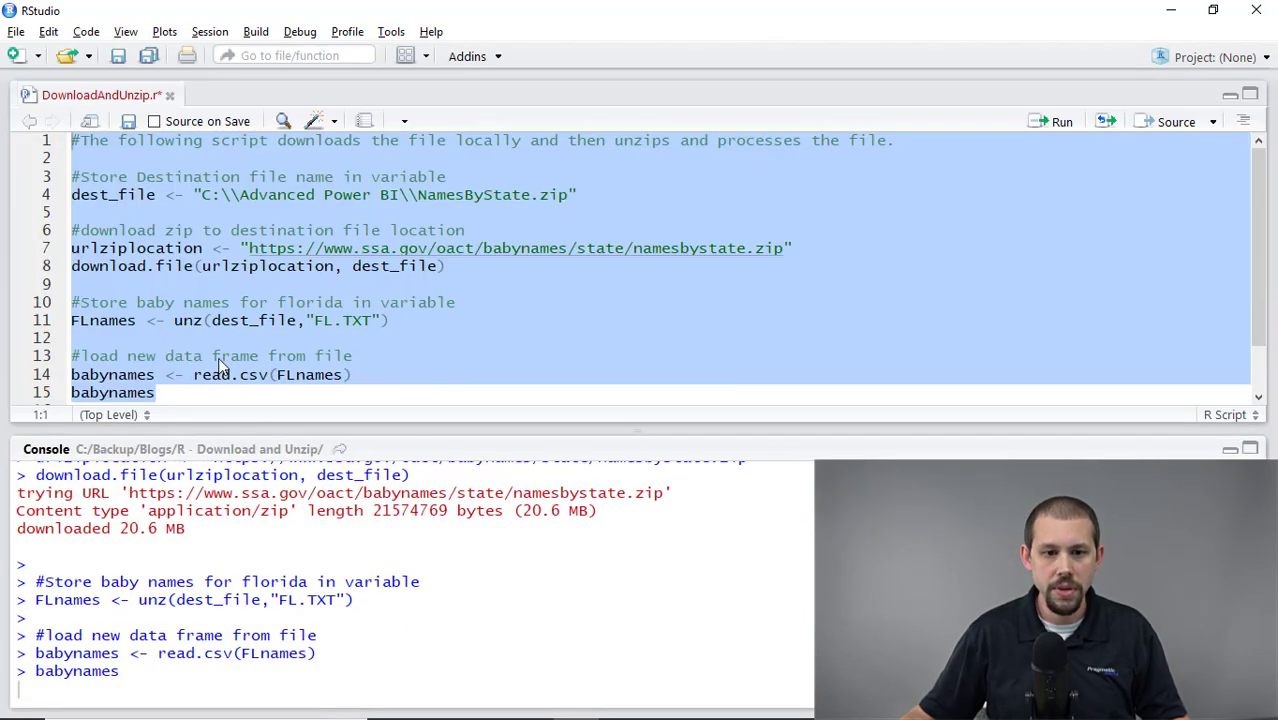
left_click(215, 348)
scroll(215, 342, "down", 1)
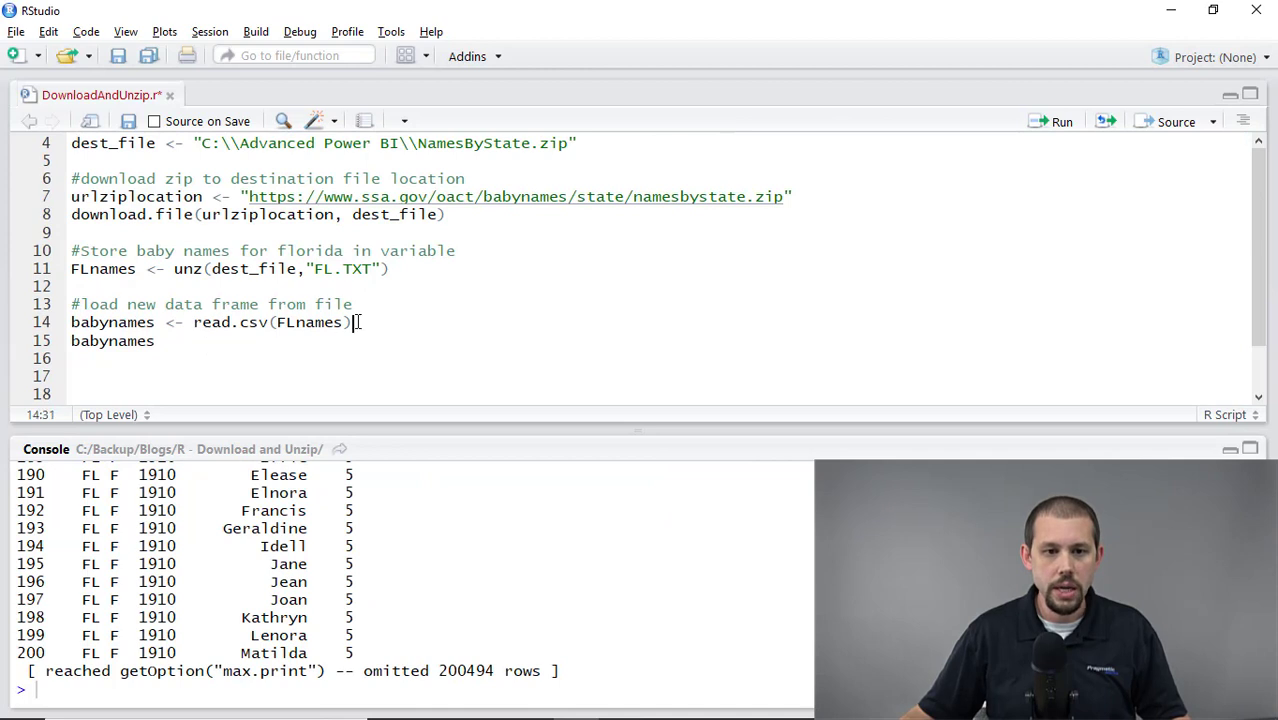
Select from the dest_file line through read.csv(FLnames), excluding the final babynames line.
left_click_drag(351, 322, 222, 251)
left_click(153, 341)
key("shift+Home")
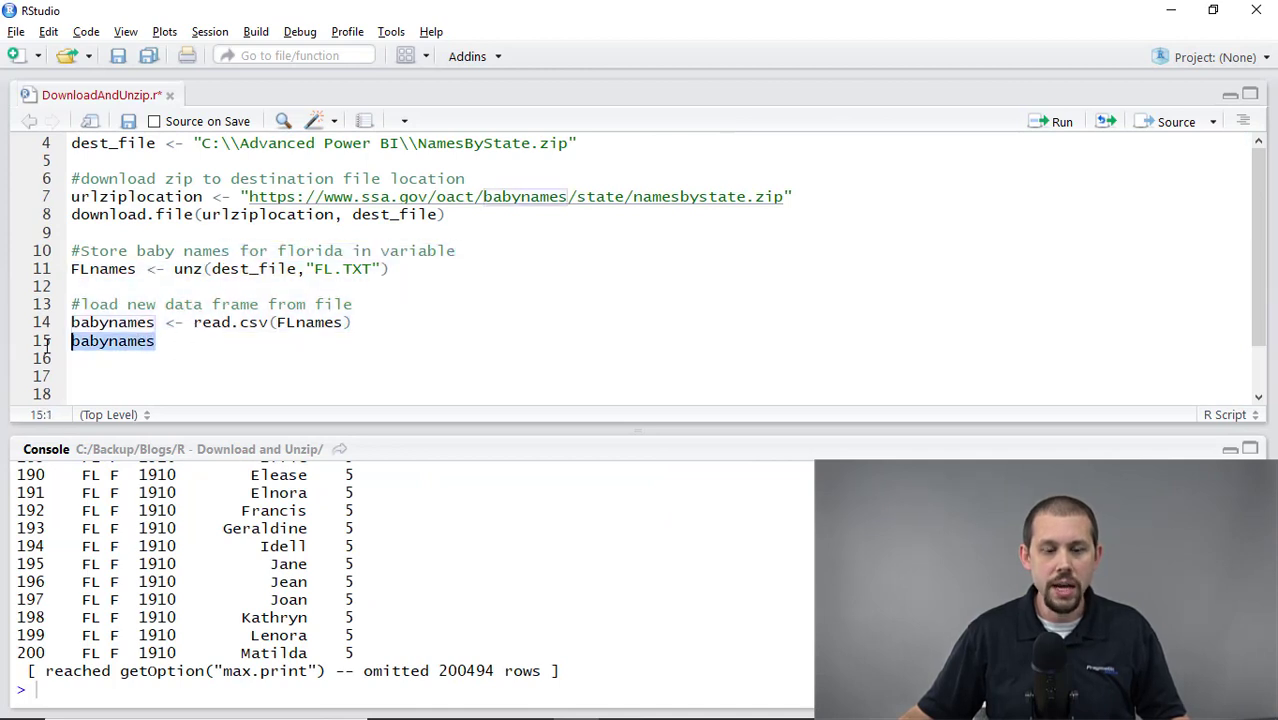
left_click(124, 322)
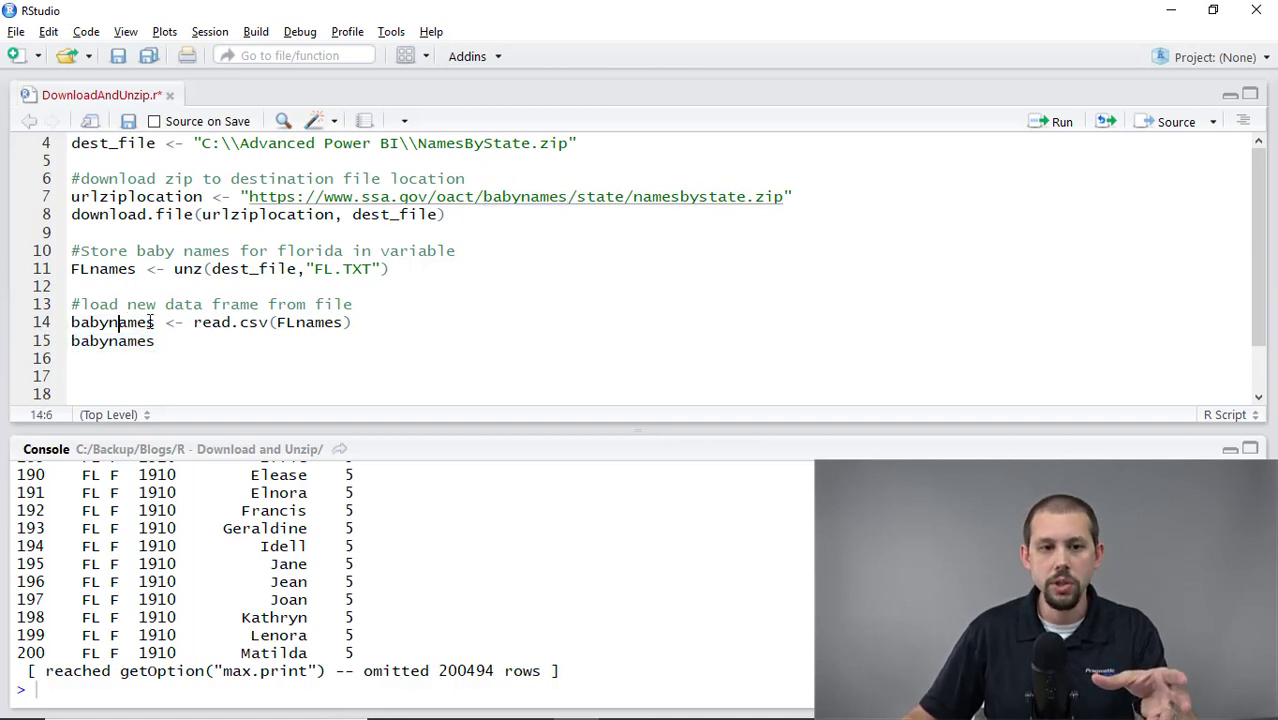
double_click(128, 322)
left_click(131, 269)
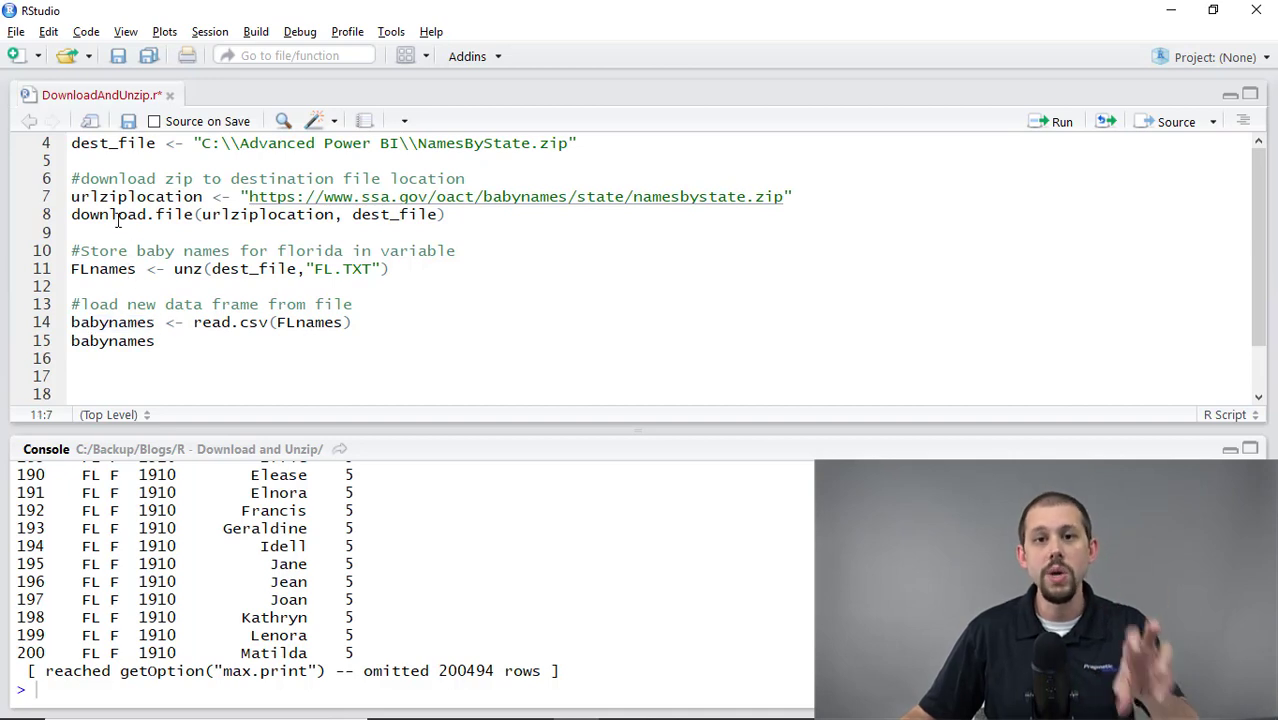
mouse_move(117, 221)
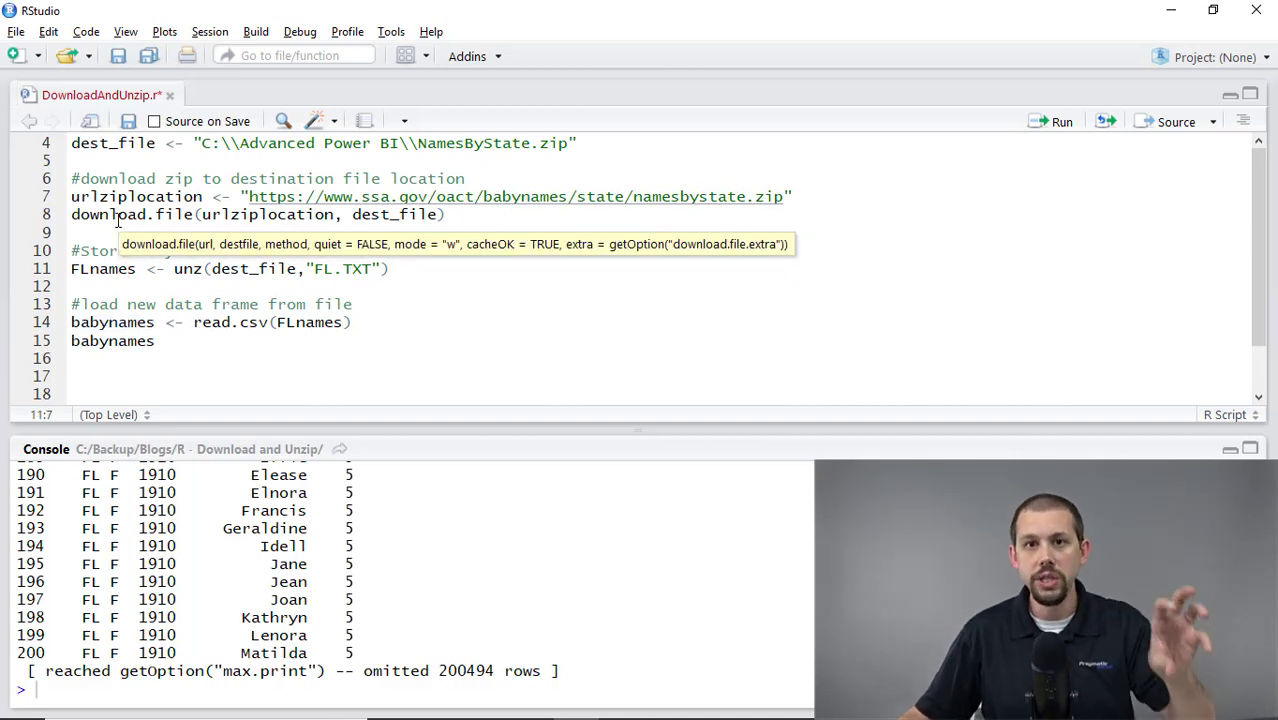
left_click_drag(360, 322, 60, 198)
key("ctrl+c")
scroll(201, 272, "down", 1)
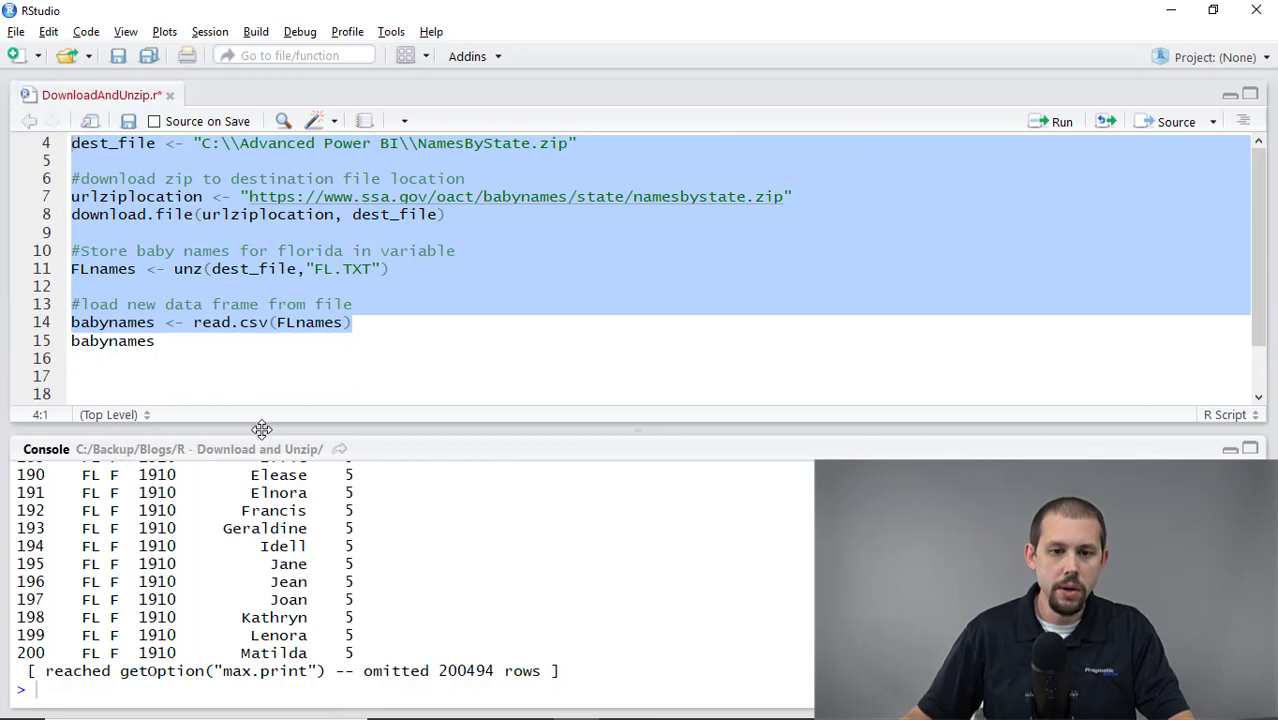
Enlarge the console over the editor and scroll through the babynames rows up to row 200.
left_click_drag(265, 433, 291, 200)
scroll(205, 385, "up", 20)
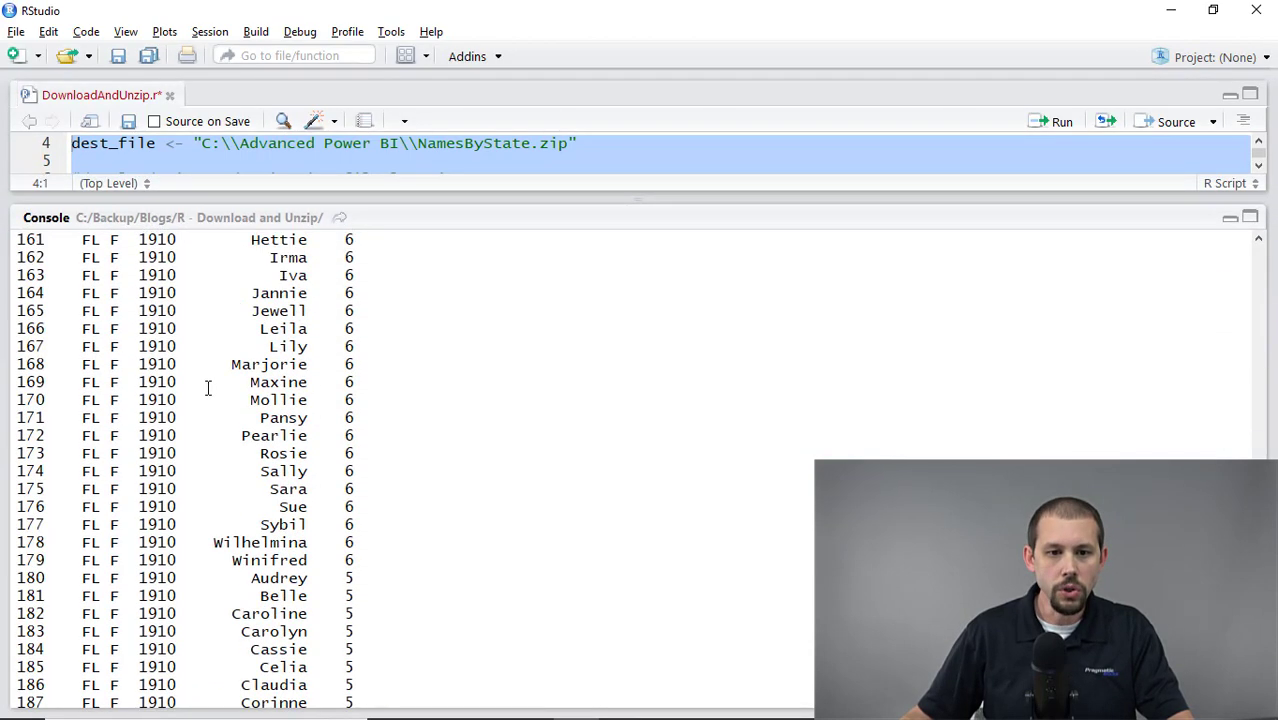
scroll(207, 388, "up", 20)
scroll(196, 399, "down", 6)
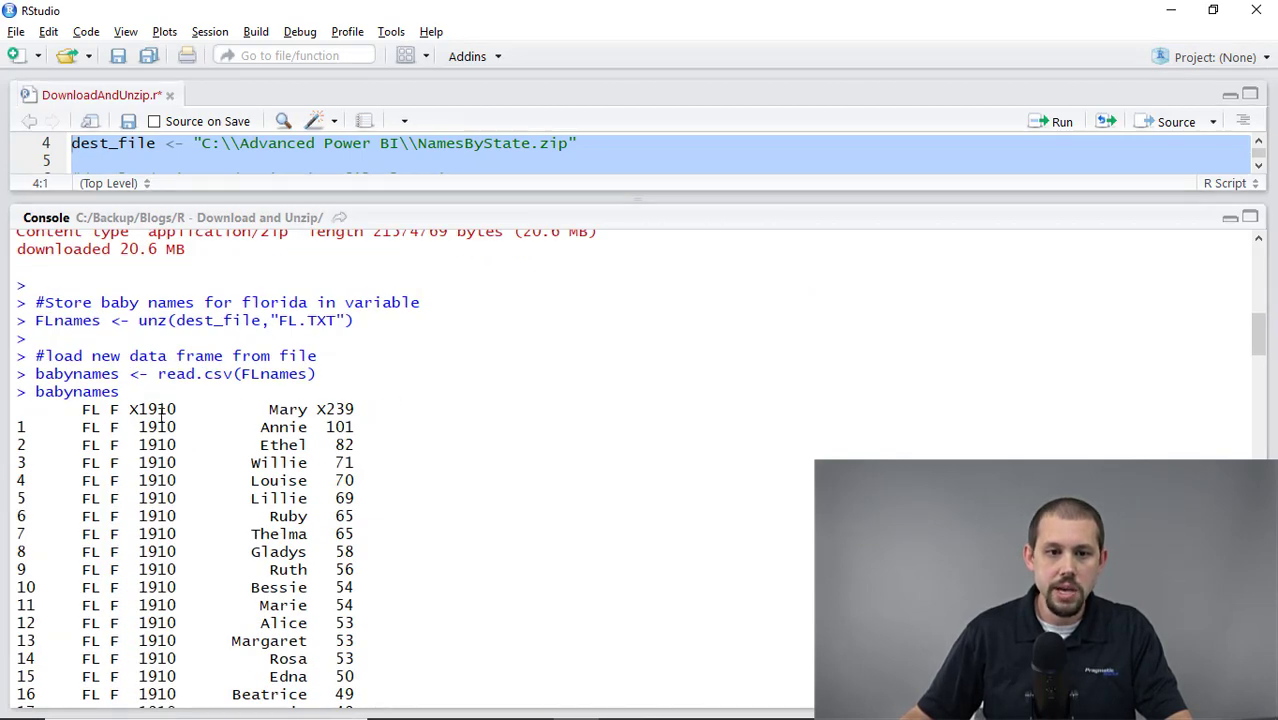
scroll(347, 478, "down", 20)
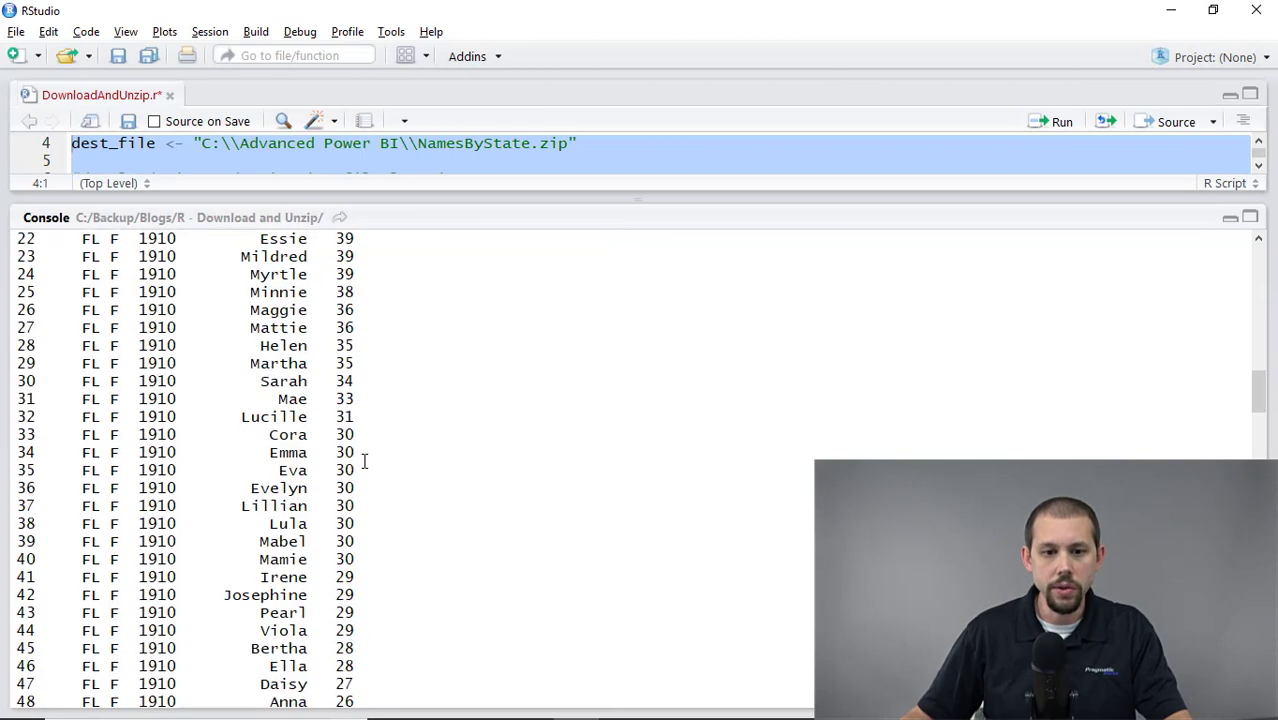
scroll(347, 478, "down", 20)
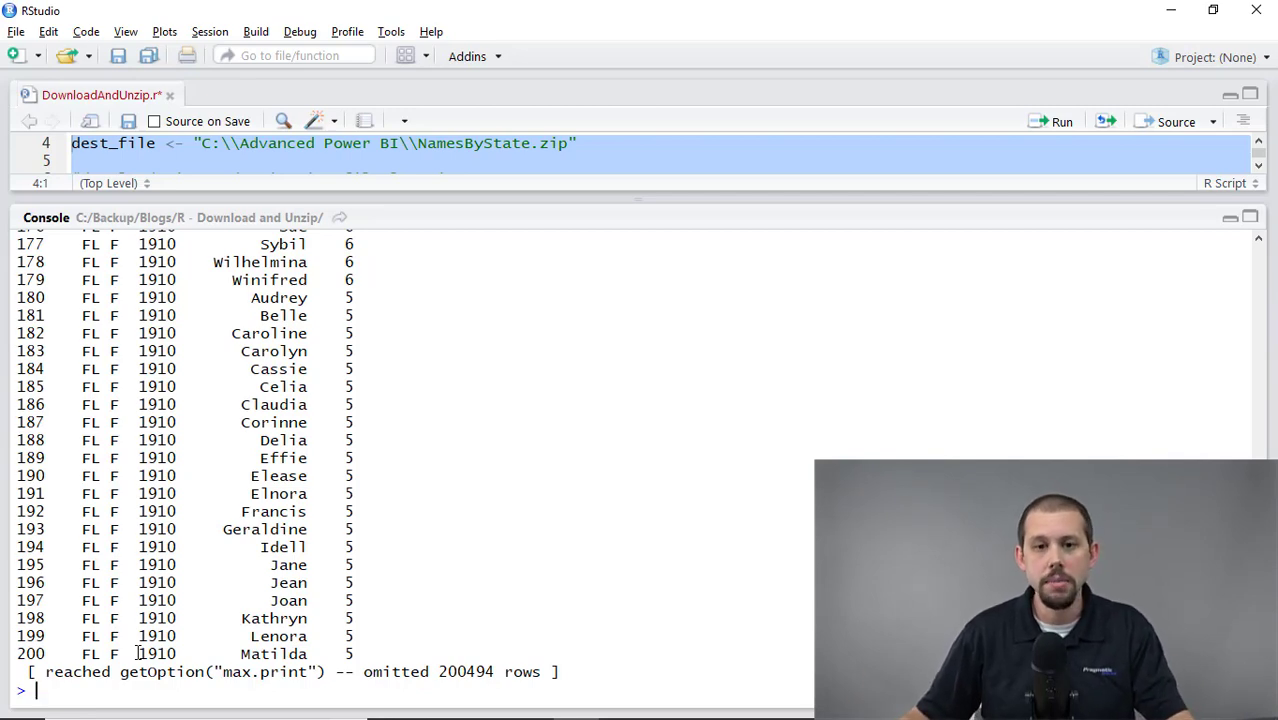
In Power BI Desktop, add an R script source via Get Data > More > Other > R script.
key("alt+Tab")
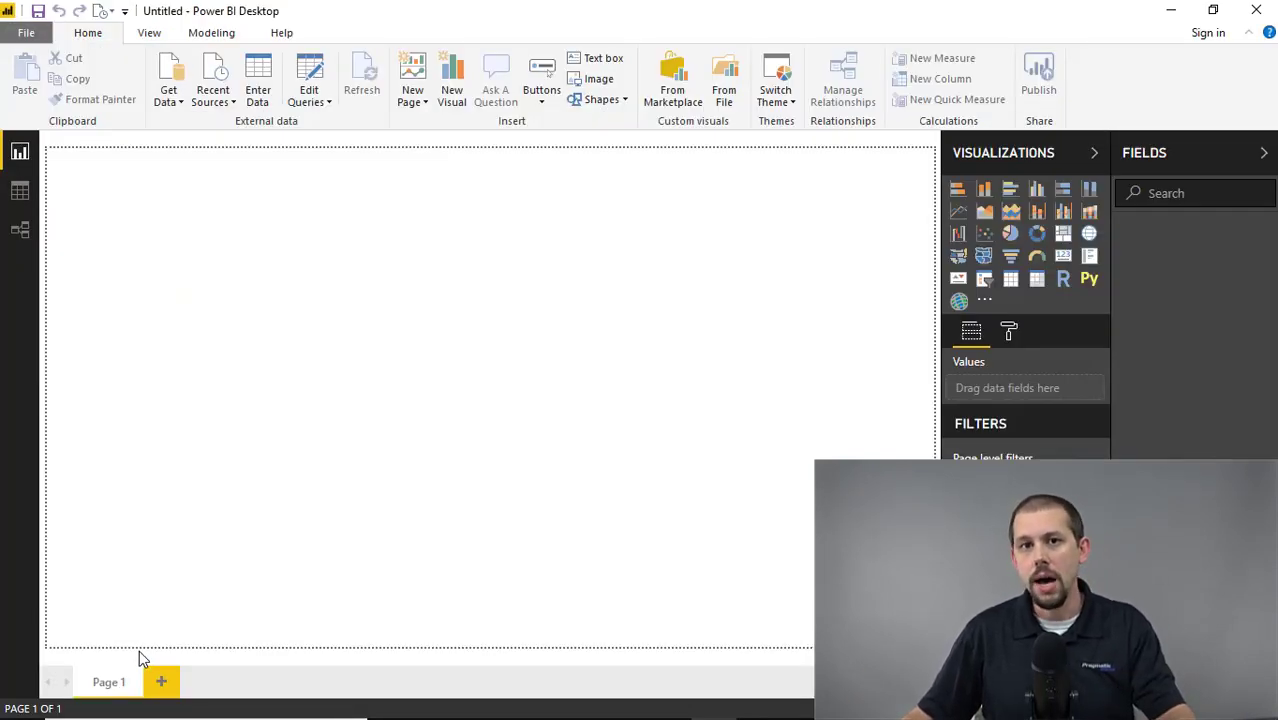
left_click(170, 94)
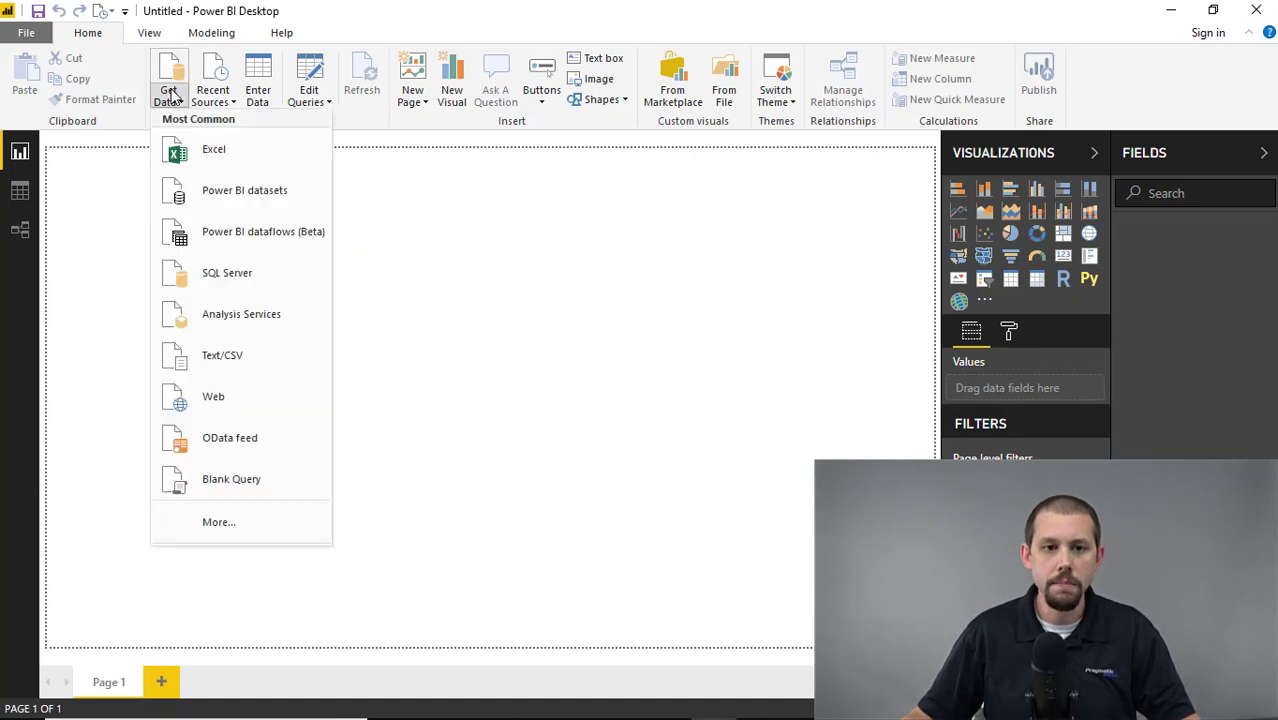
left_click(217, 521)
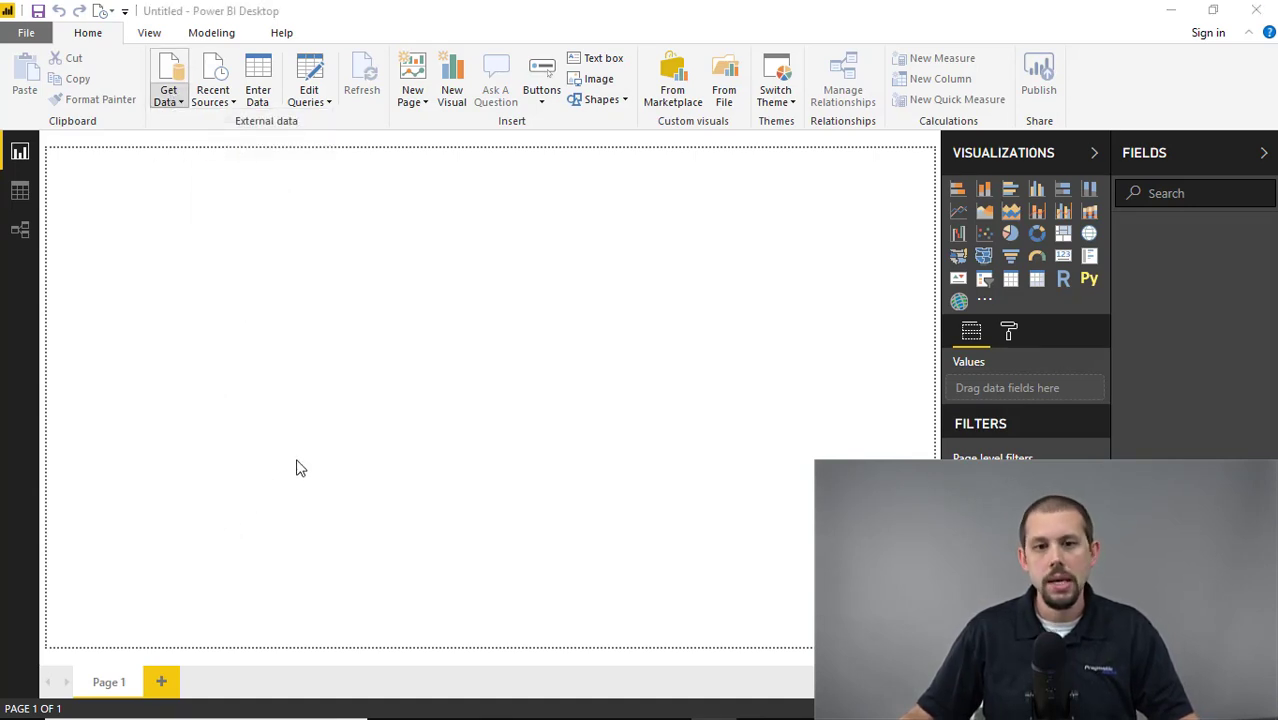
left_click(410, 334)
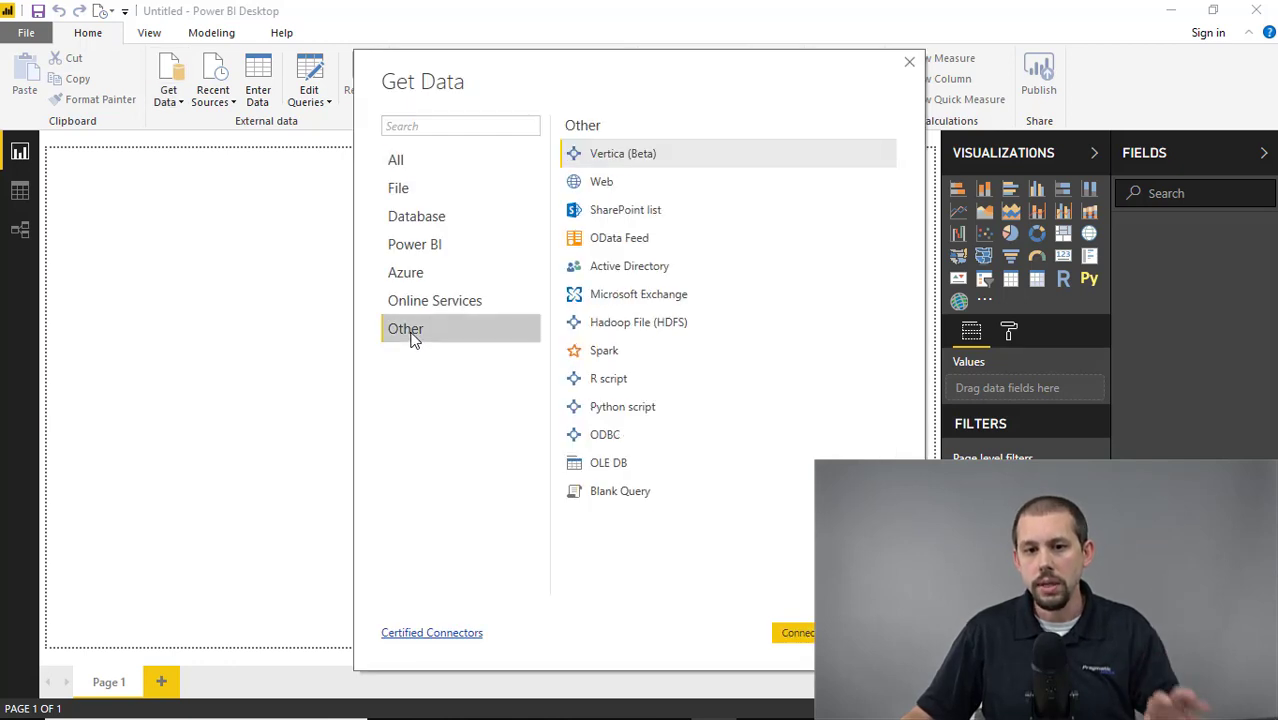
left_click(666, 378)
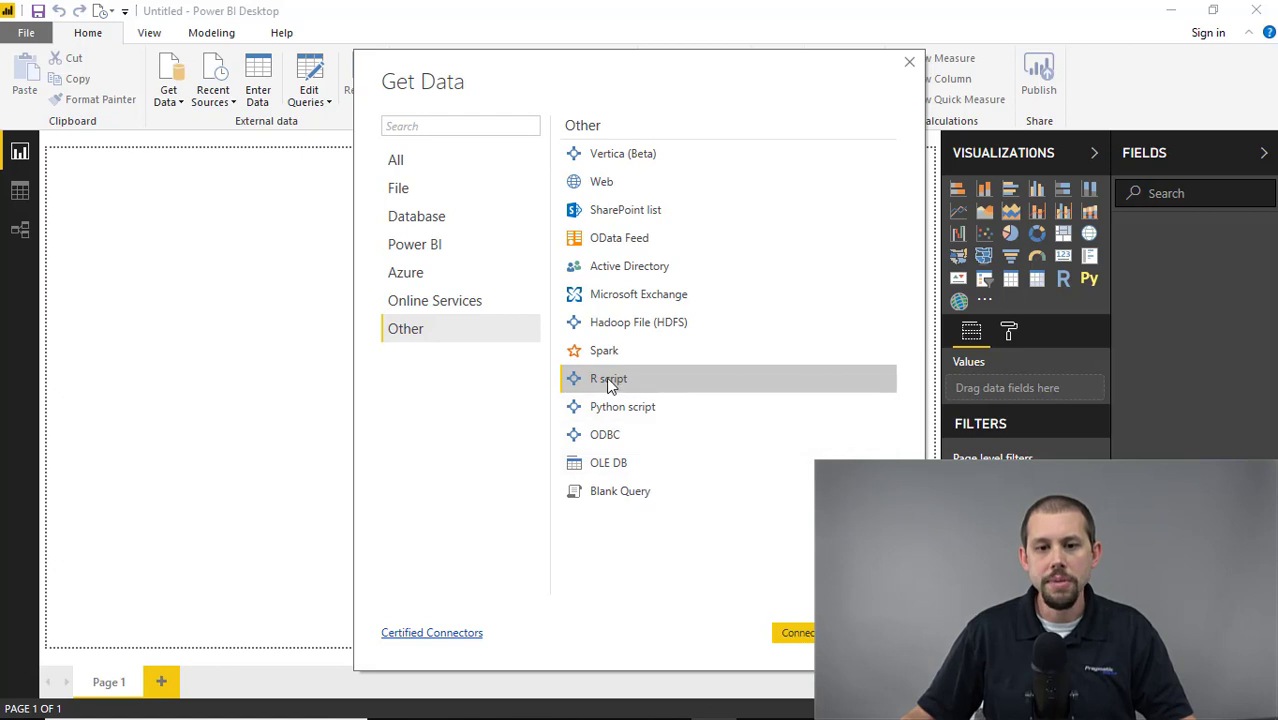
left_click(800, 633)
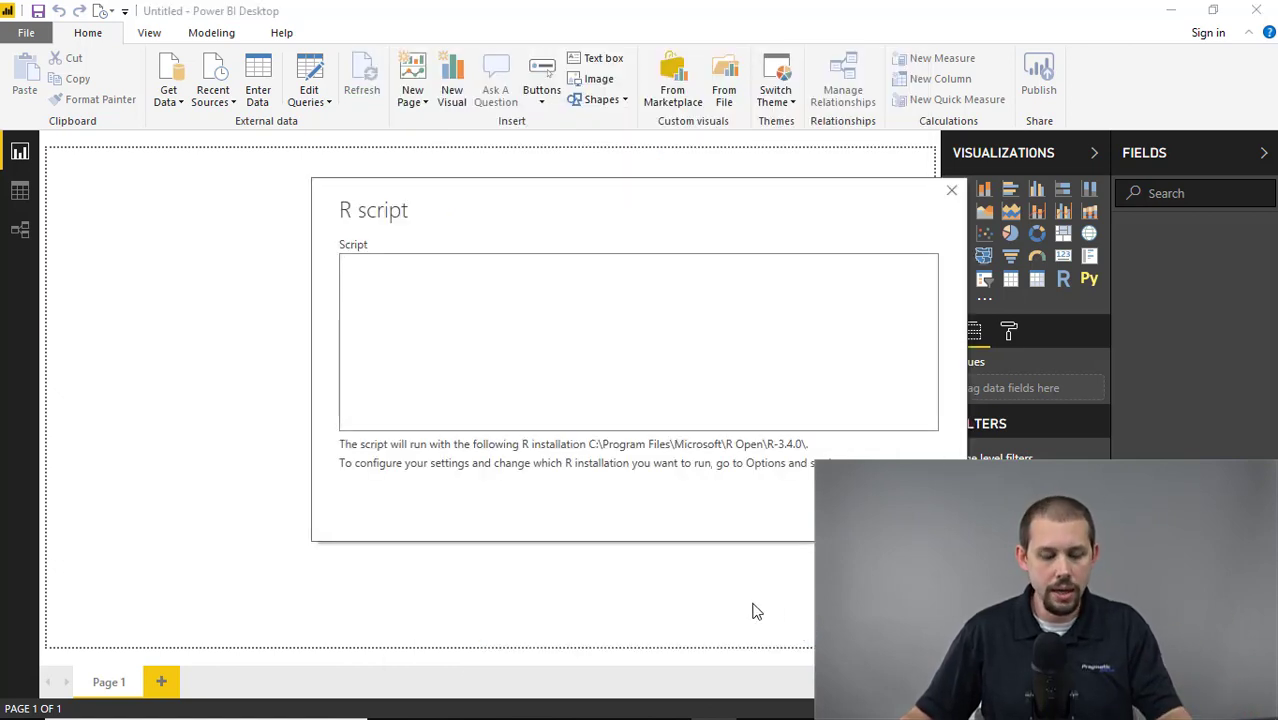
Paste the download-and-unzip R script into the Script box and run it.
key("ctrl+v")
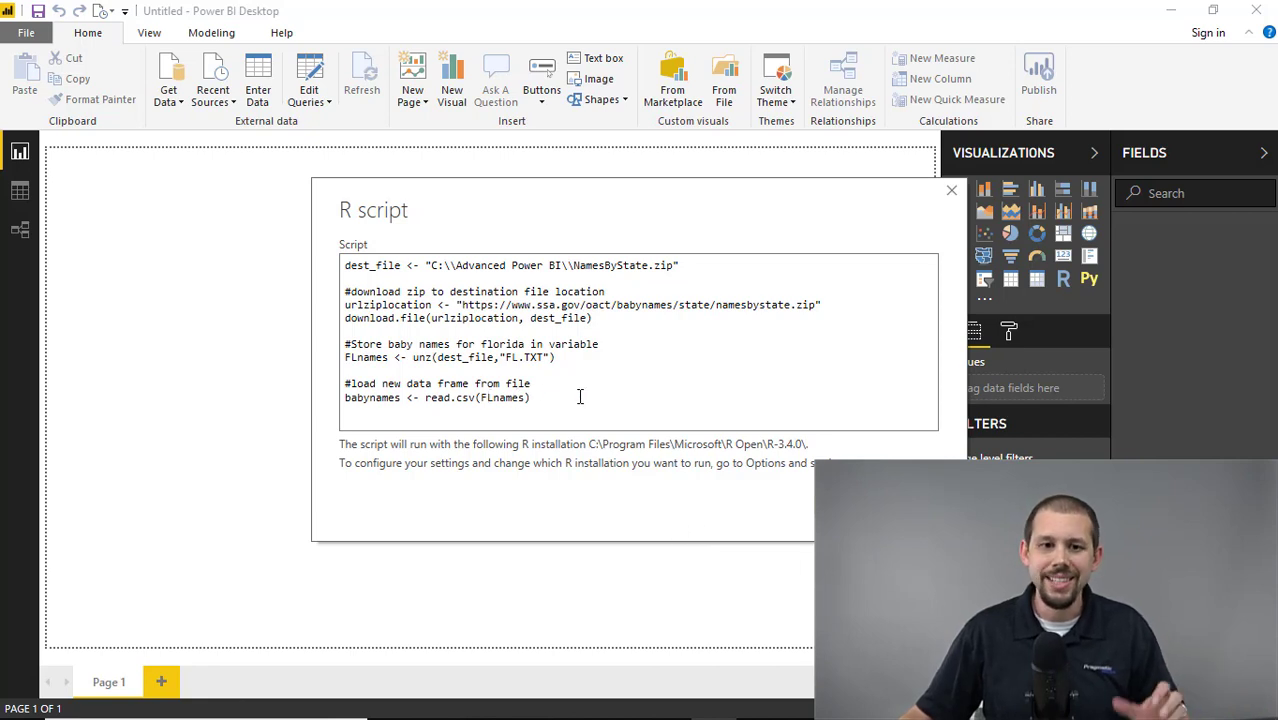
left_click_drag(577, 395, 311, 244)
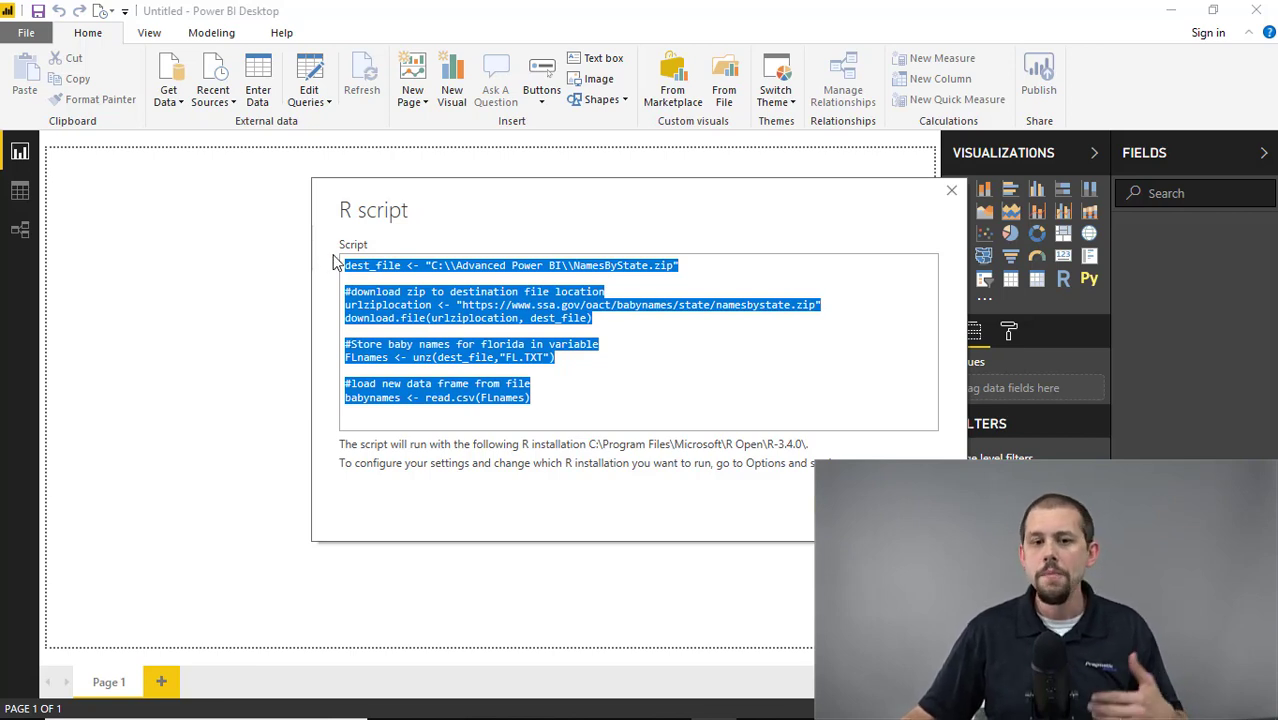
left_click_drag(333, 262, 549, 397)
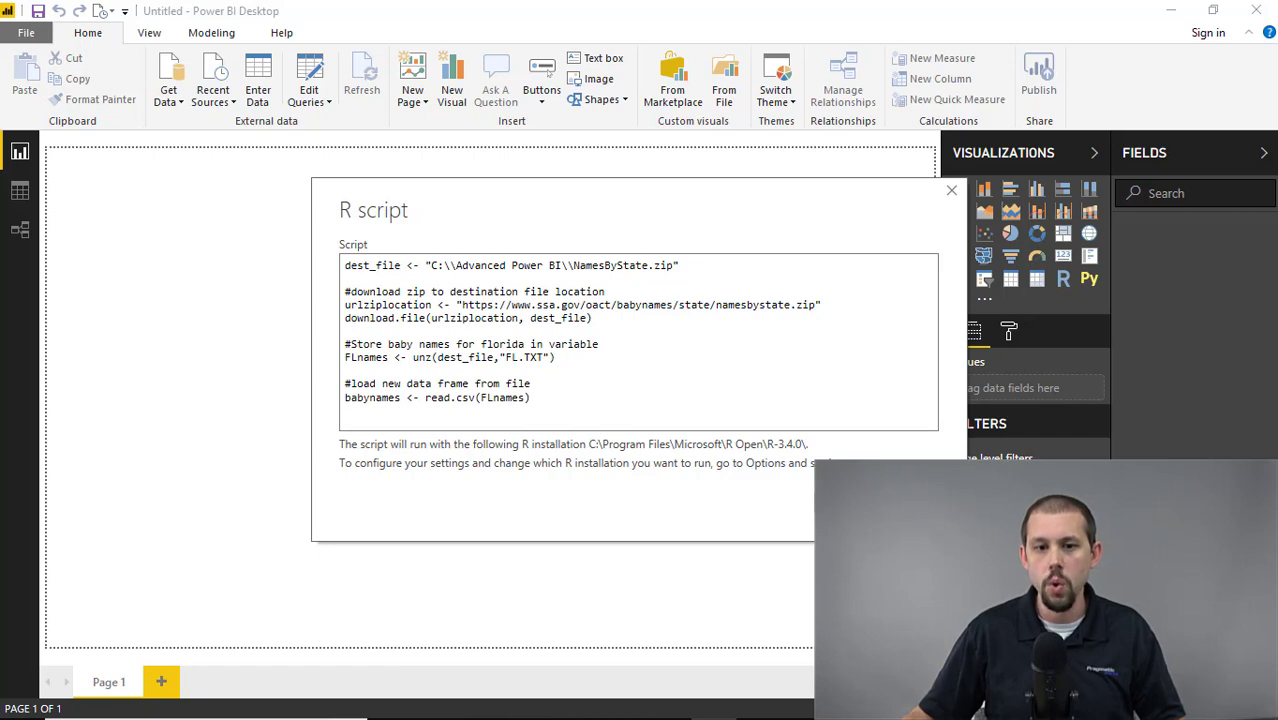
key("Return")
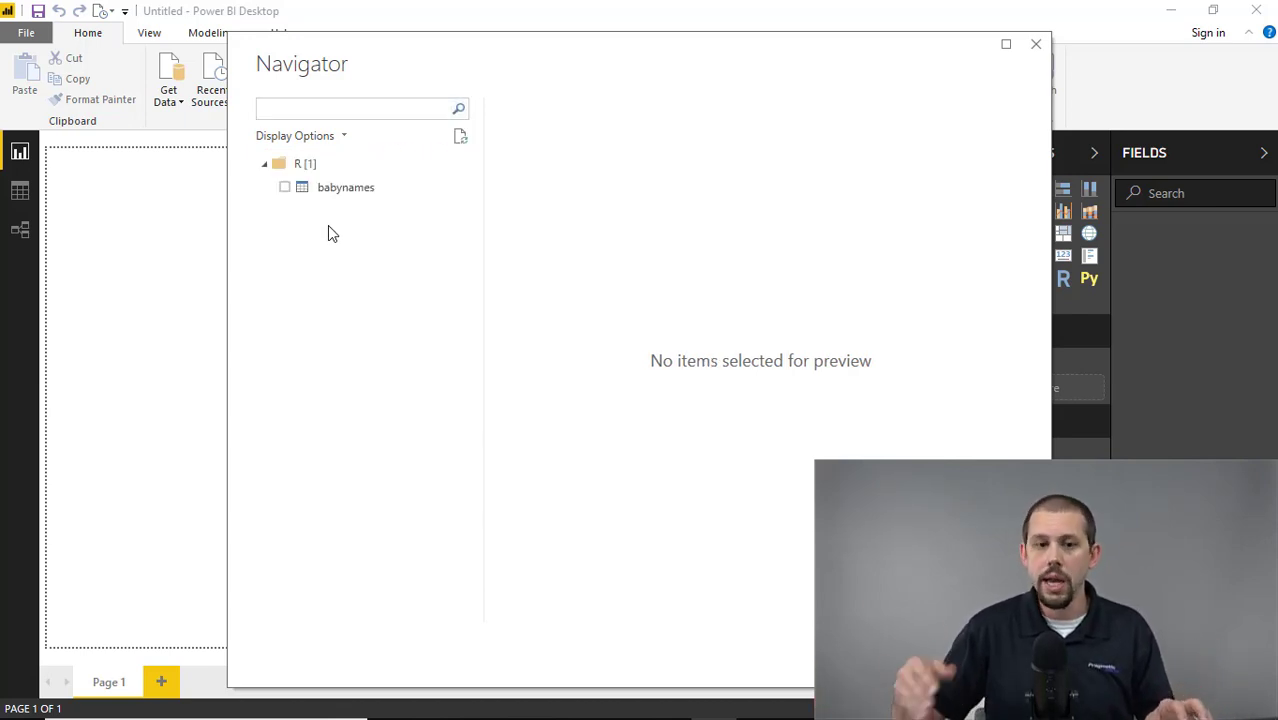
Preview the babynames table's Florida rows and tick it for loading in the Navigator.
left_click(331, 193)
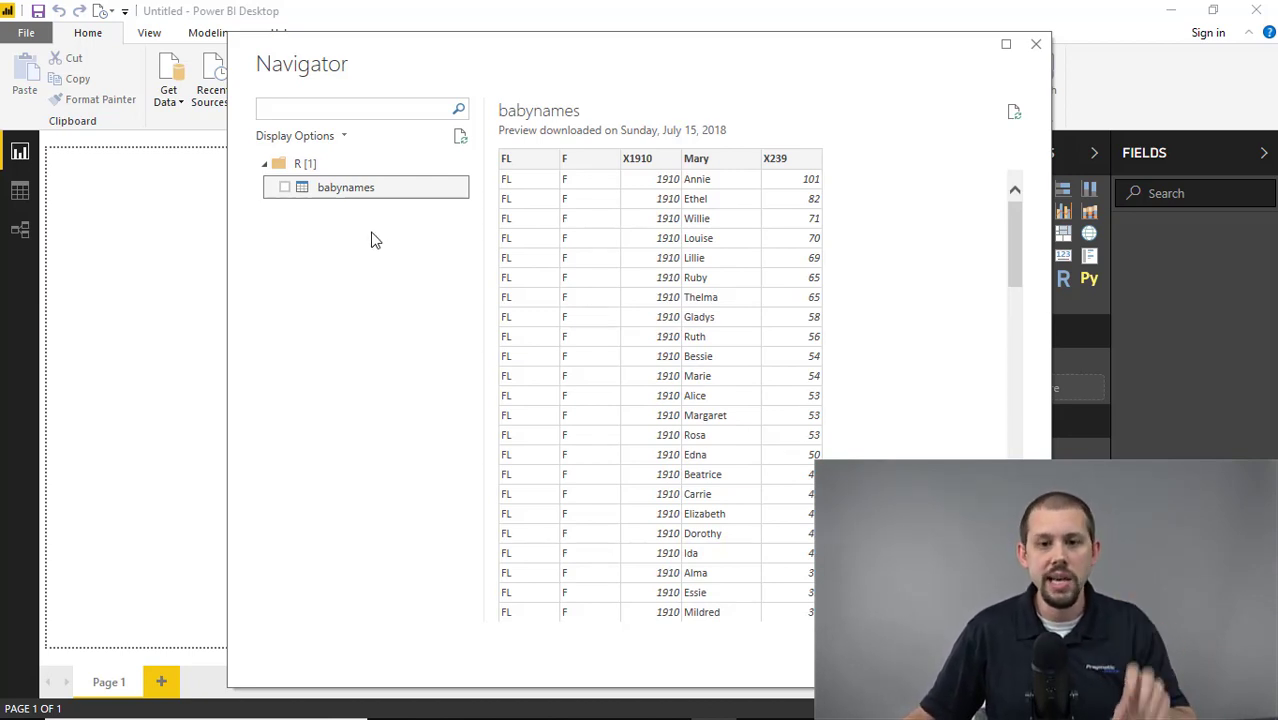
scroll(665, 249, "down", 15)
scroll(720, 297, "down", 10)
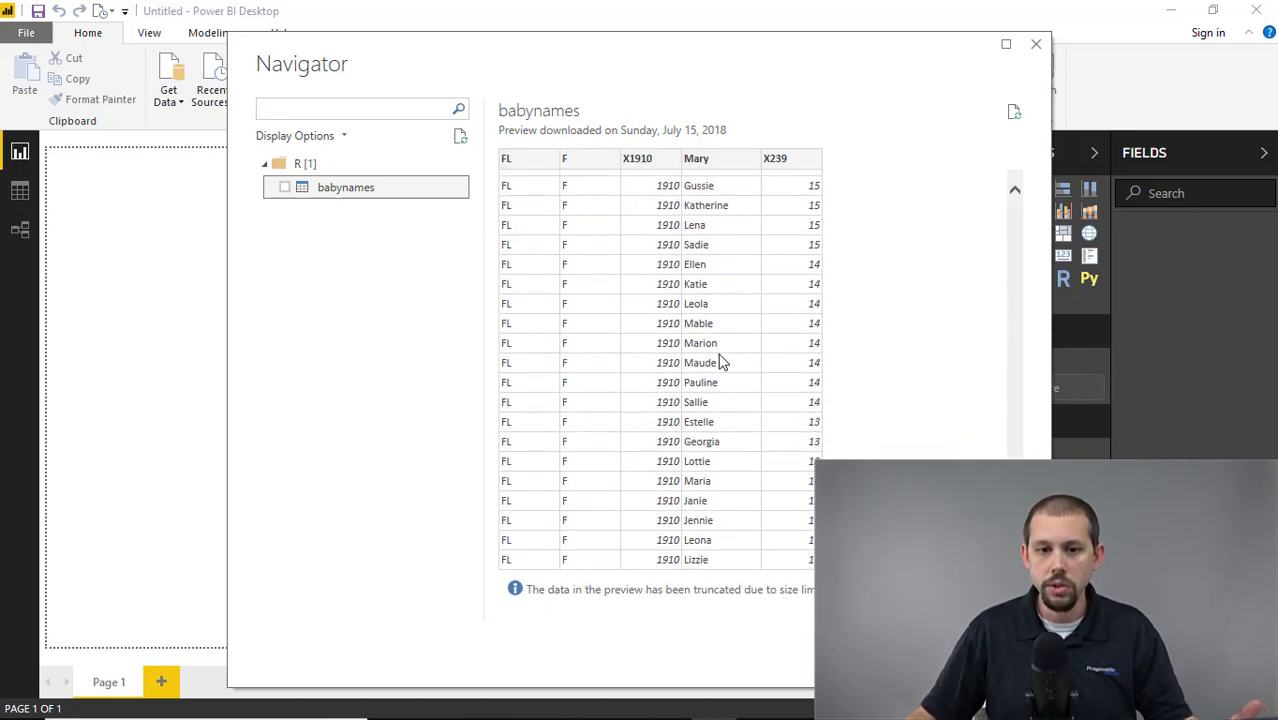
scroll(715, 437, "up", 6)
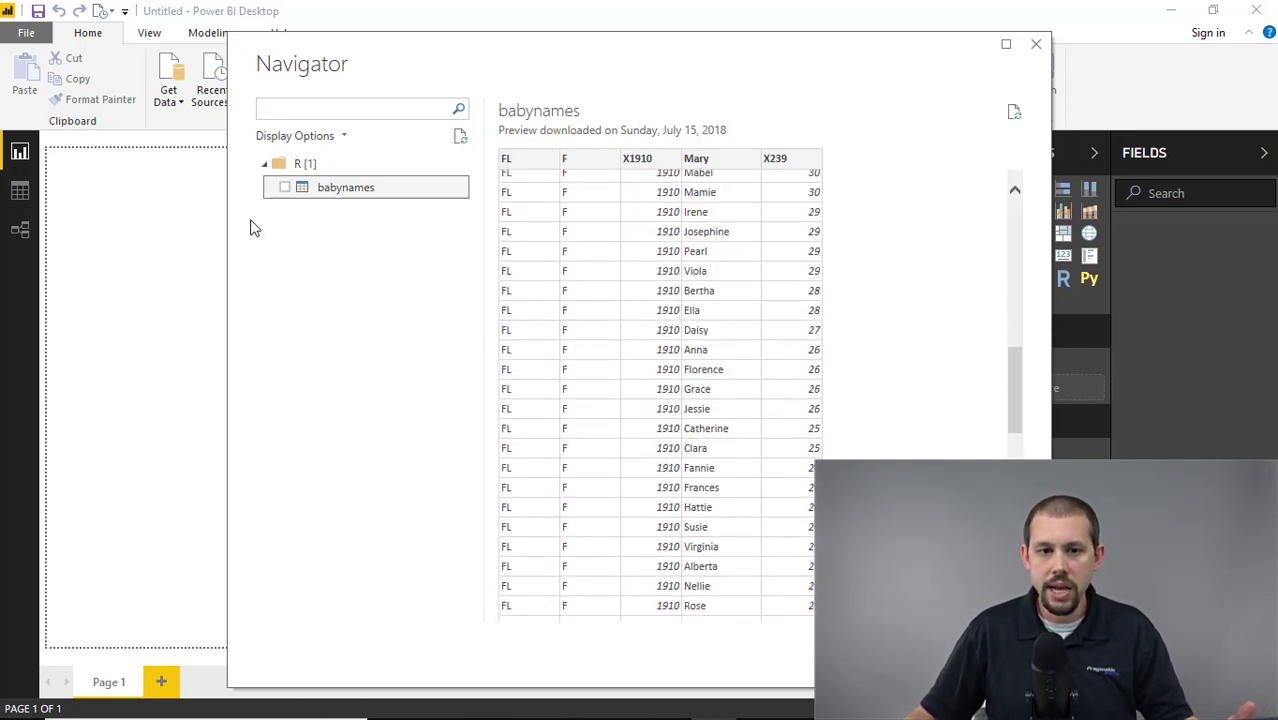
left_click(285, 187)
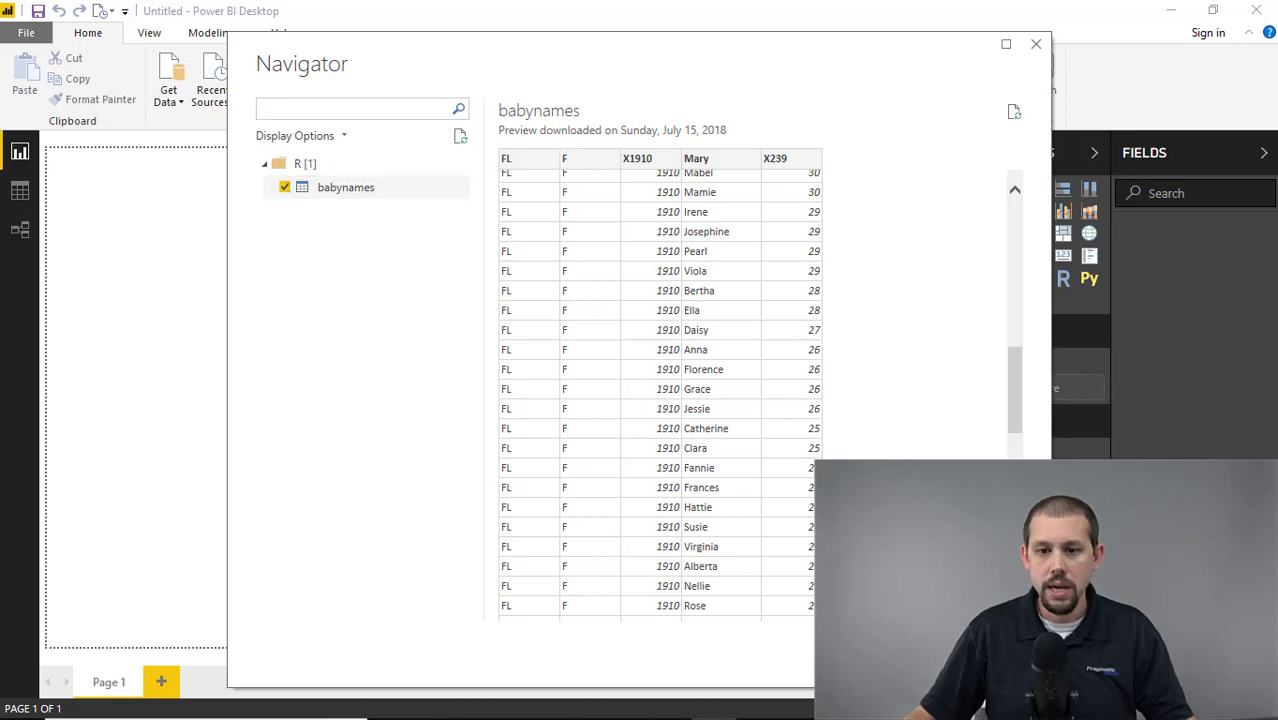